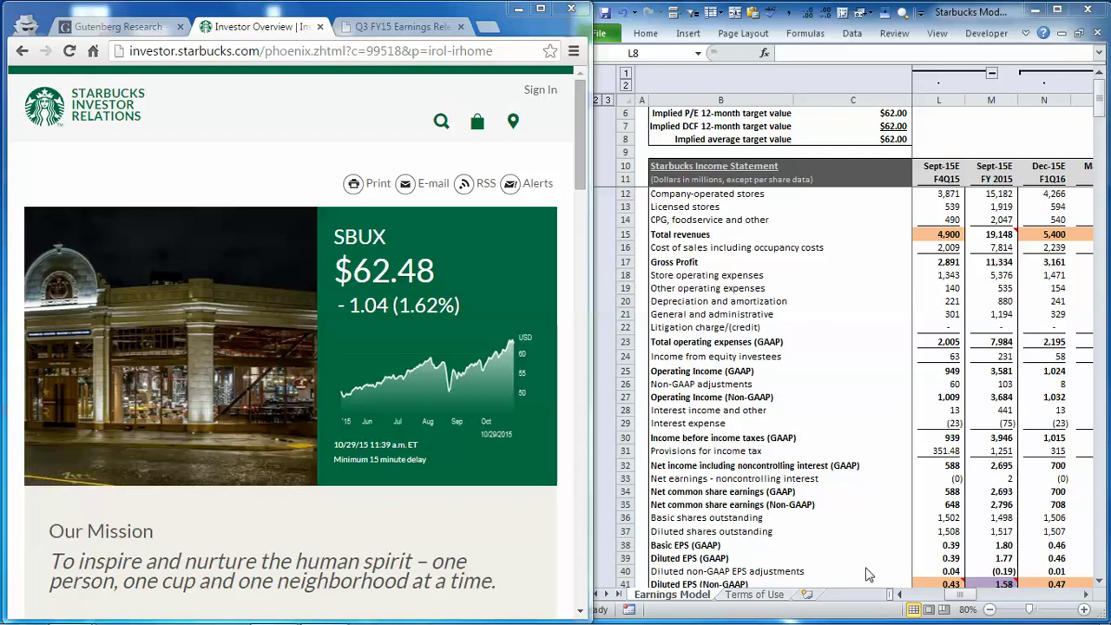
Find the Starbucks Model example on the Gutenberg Research site, and bring up the Q3 FY15 earnings release in the browser
{"action": "key", "text": "alt+Tab"}
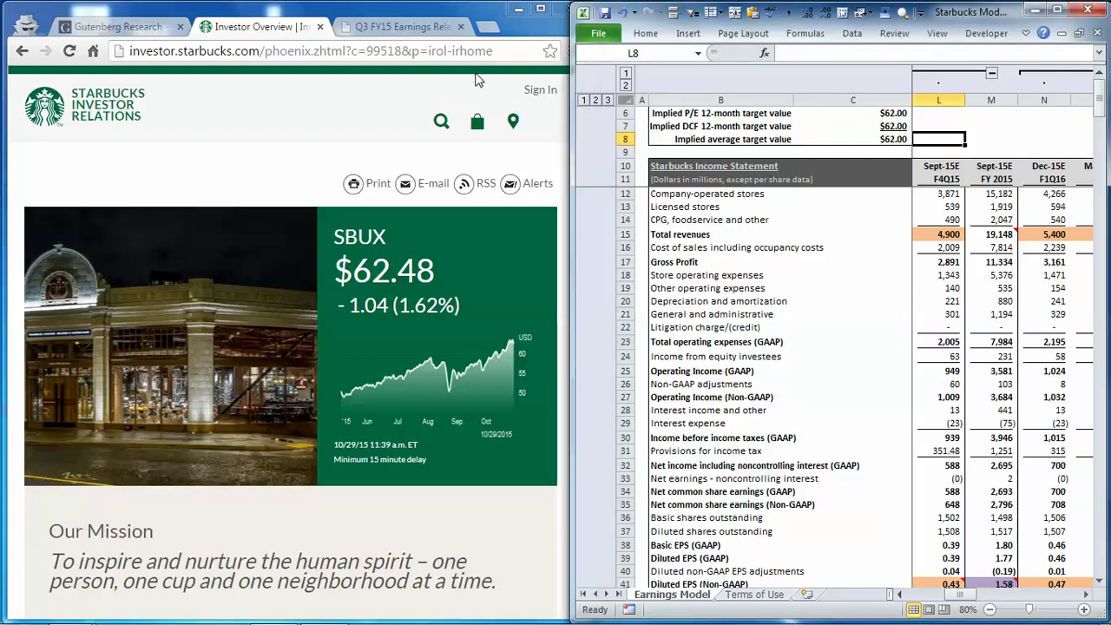
{"action": "left_click", "coordinate": [123, 28]}
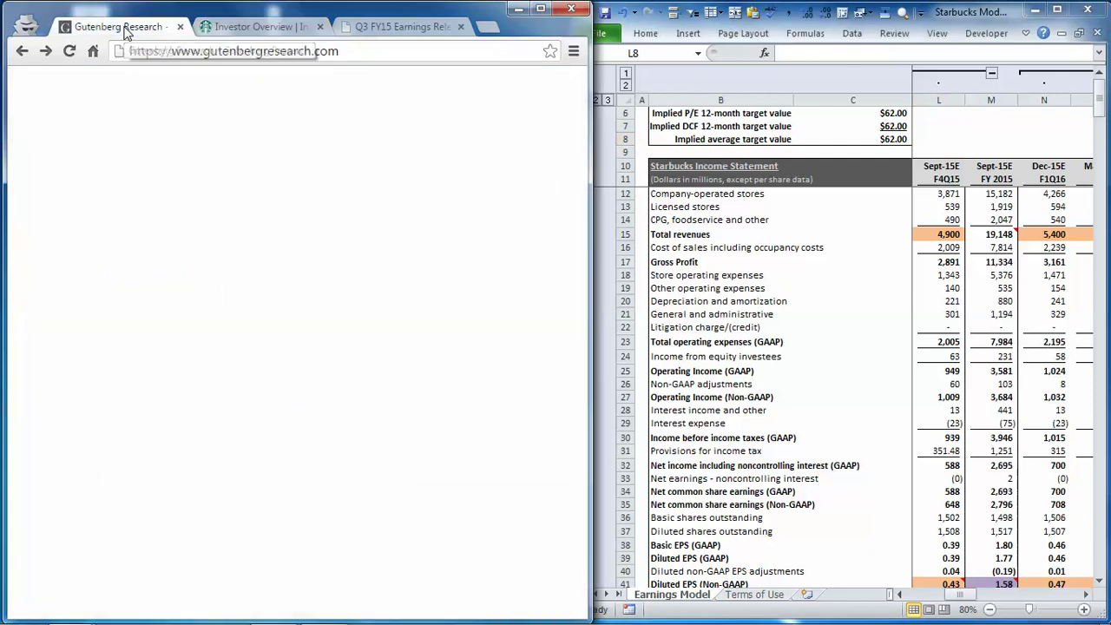
{"action": "mouse_move", "coordinate": [249, 210]}
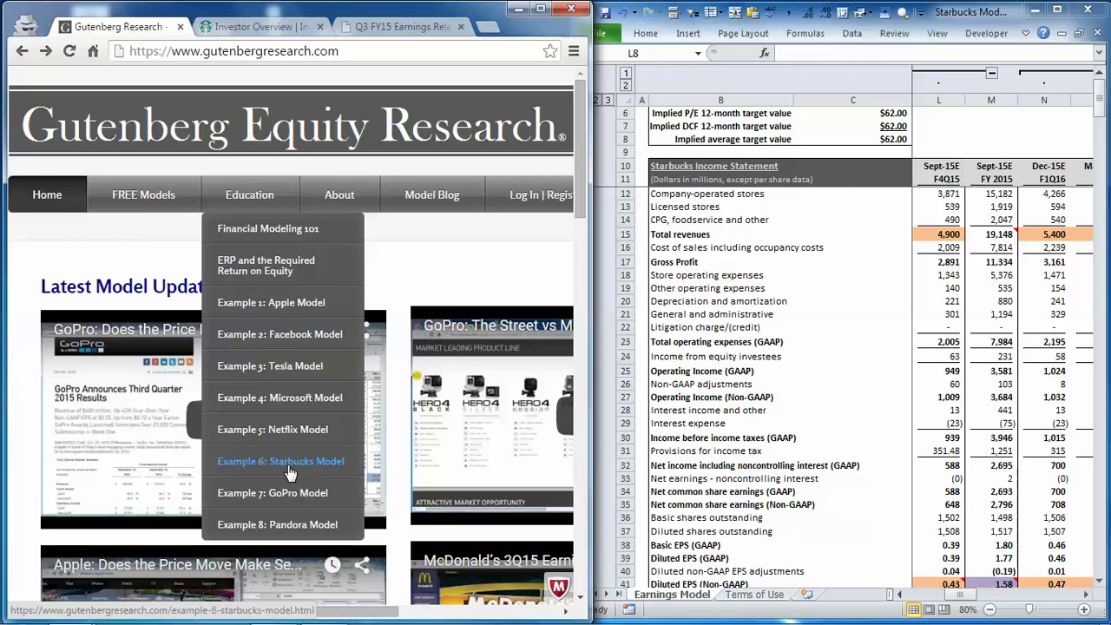
{"action": "left_click", "coordinate": [243, 35]}
{"action": "left_click", "coordinate": [396, 30]}
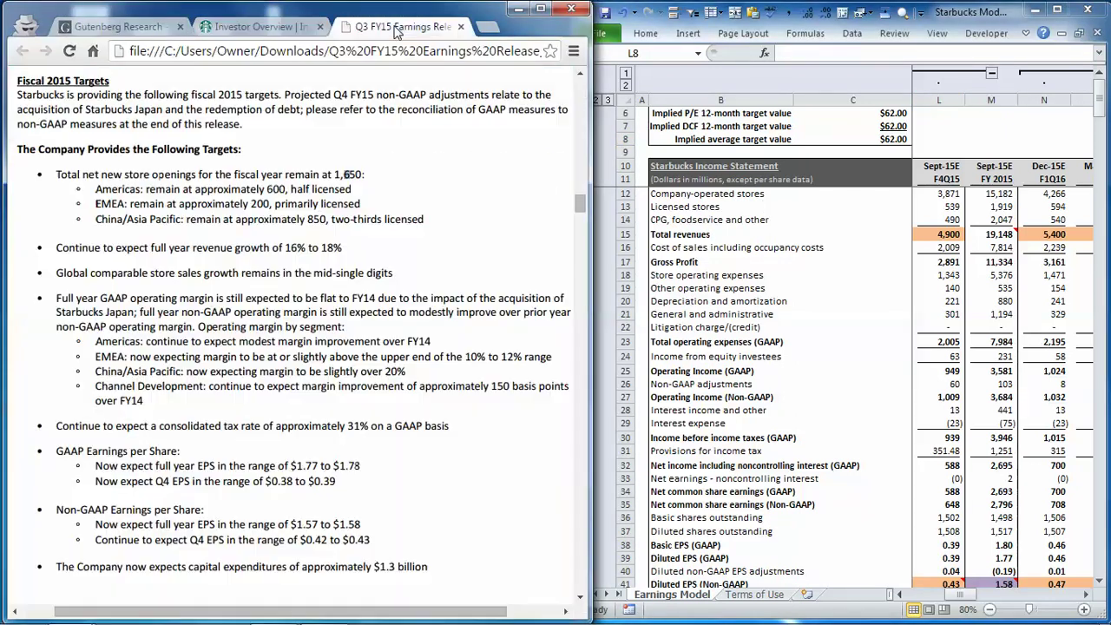
Review the Segment Details of the earnings model, covering store counts, revenue per store and operating margin for Americas, EMEA and China/Asia Pacific
{"action": "left_click", "coordinate": [940, 137]}
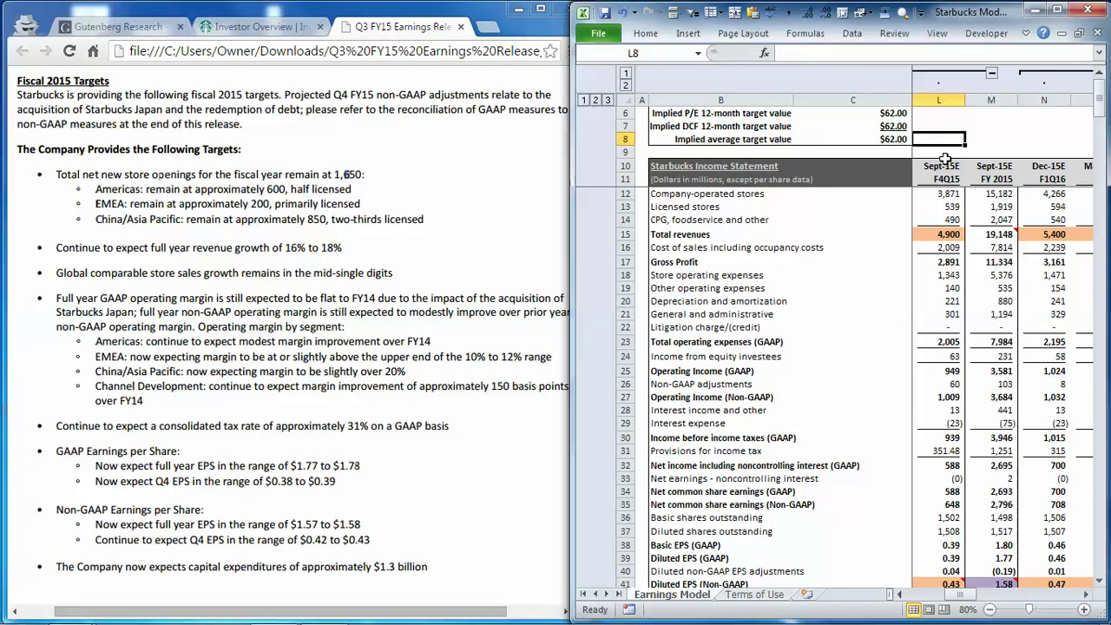
{"action": "scroll", "coordinate": [944, 210], "scroll_direction": "down", "scroll_amount": 7}
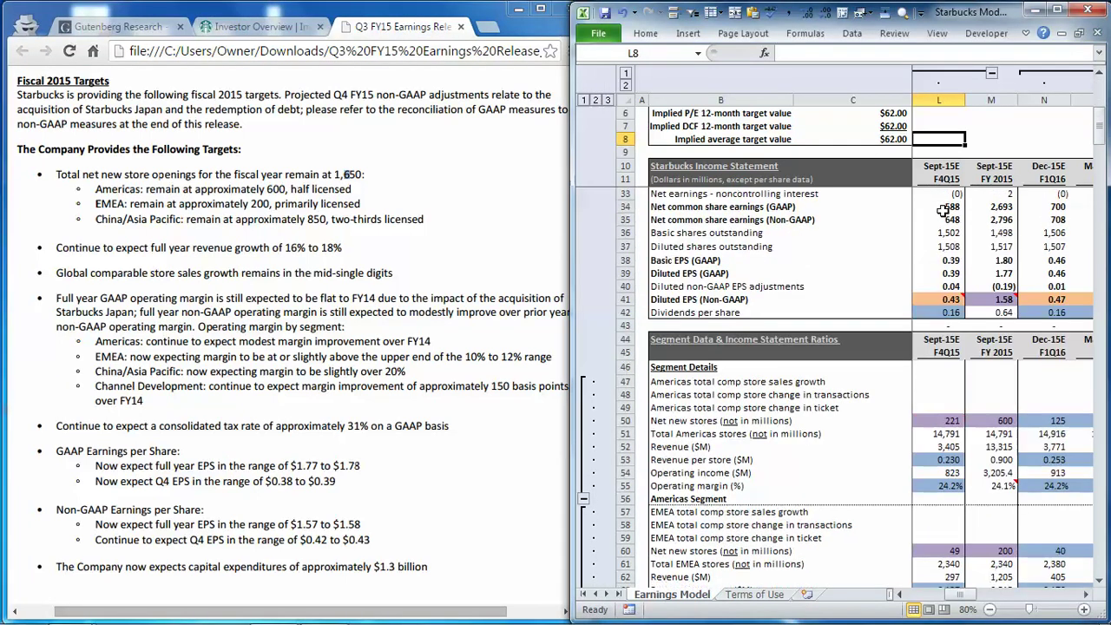
{"action": "scroll", "coordinate": [944, 210], "scroll_direction": "down", "scroll_amount": 4}
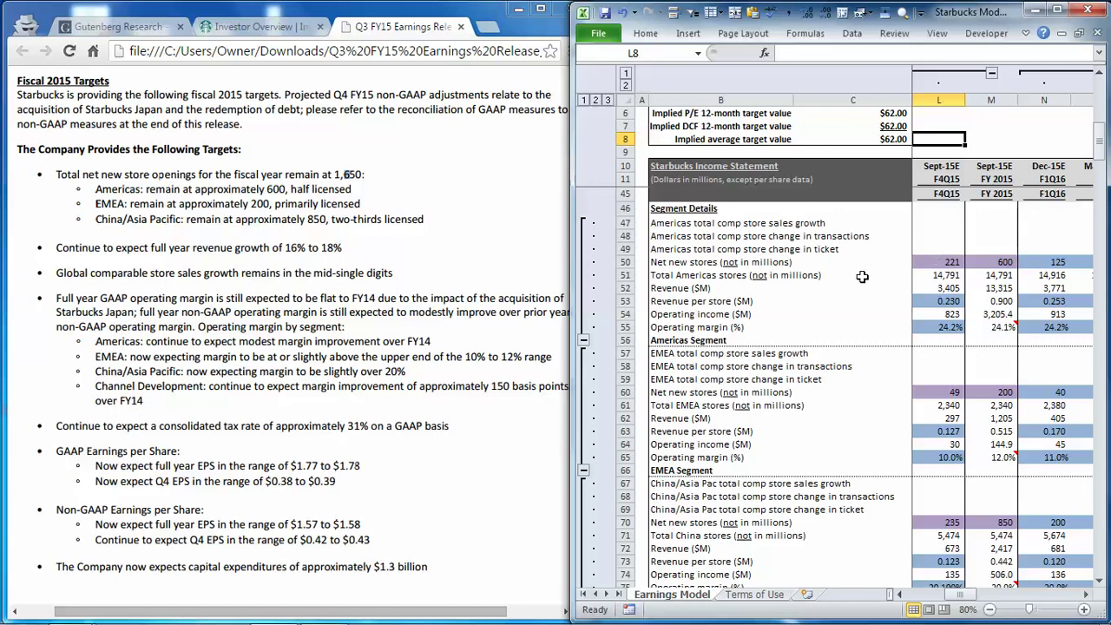
{"action": "left_click", "coordinate": [925, 263]}
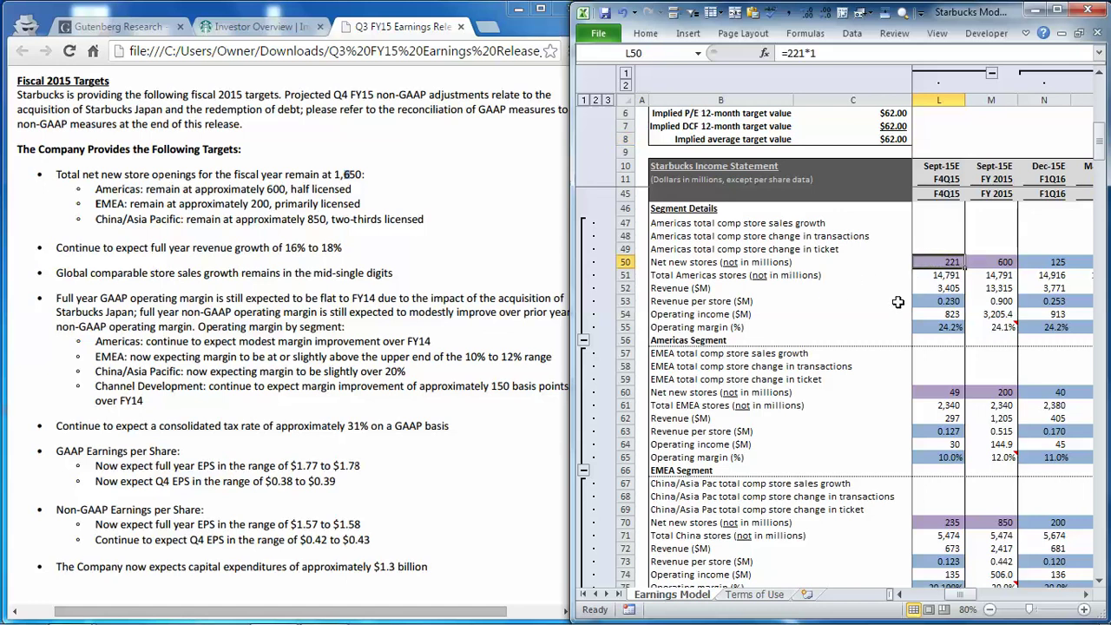
{"action": "left_click", "coordinate": [932, 302]}
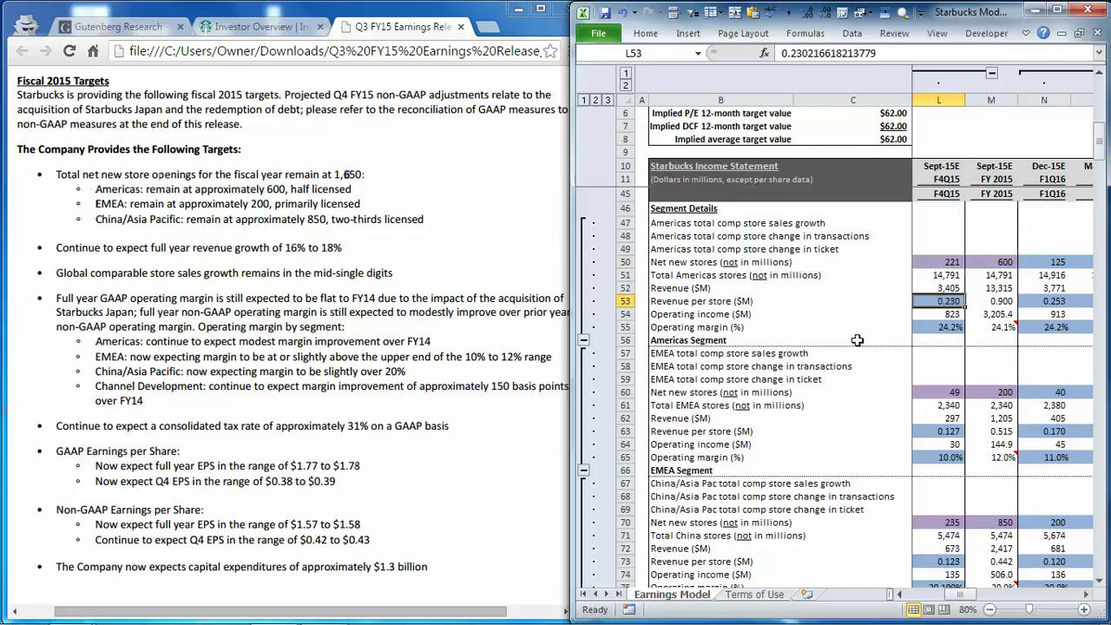
{"action": "left_click", "coordinate": [932, 328]}
{"action": "left_click", "coordinate": [852, 274]}
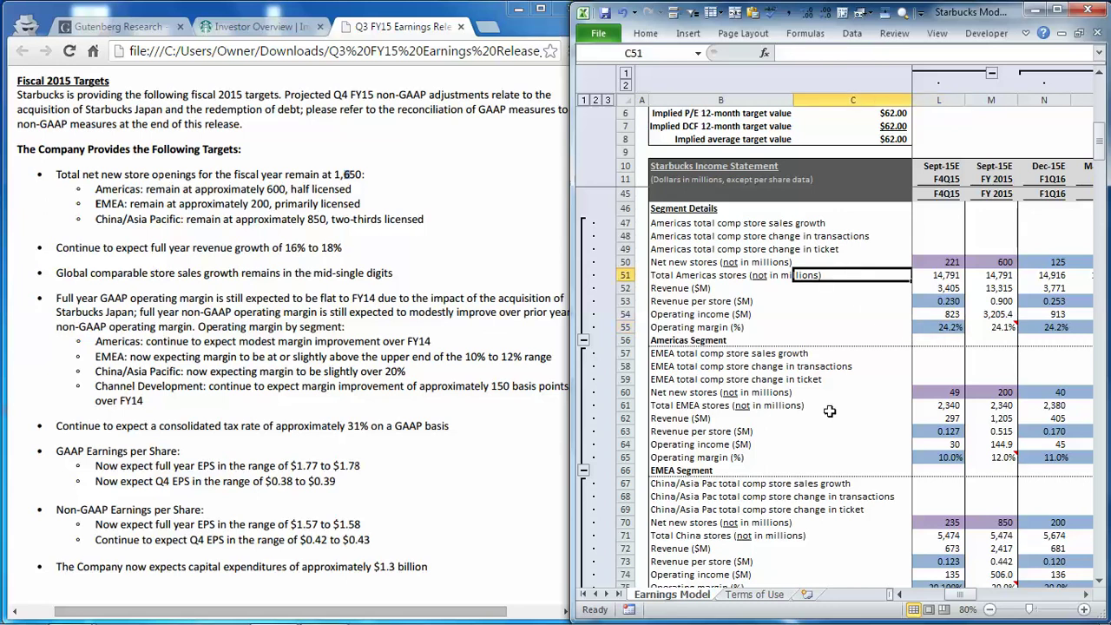
{"action": "left_click", "coordinate": [831, 418]}
{"action": "left_click", "coordinate": [850, 534]}
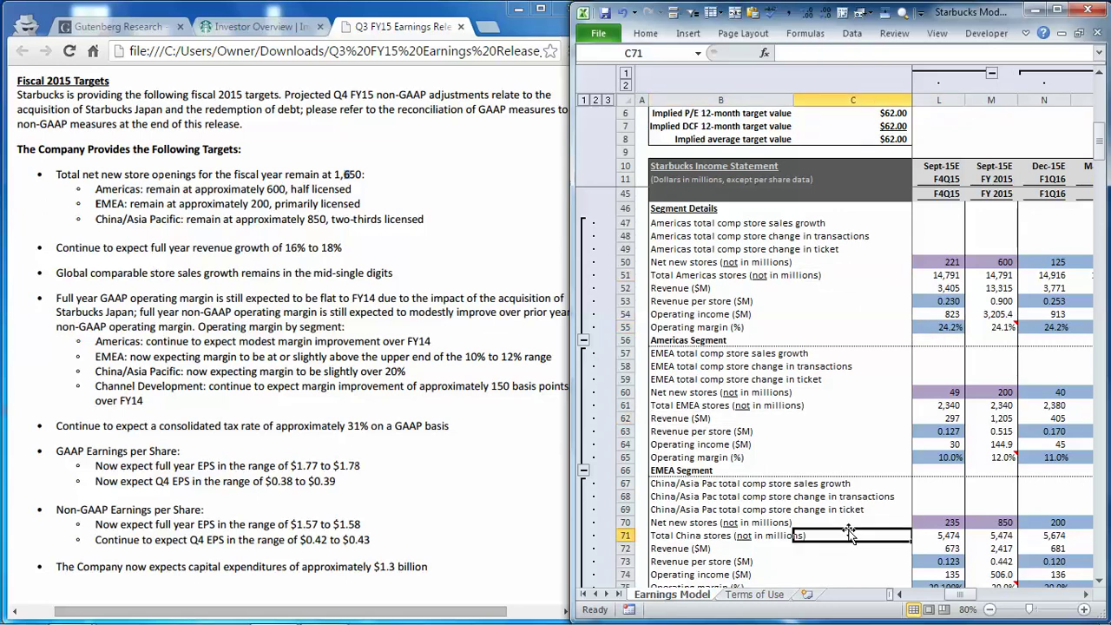
Highlight the regional store-opening targets in the release and compare them with each segment's FY 2015 net new stores formula
{"action": "left_click", "coordinate": [361, 189]}
{"action": "left_click_drag", "start_coordinate": [426, 219], "coordinate": [78, 188]}
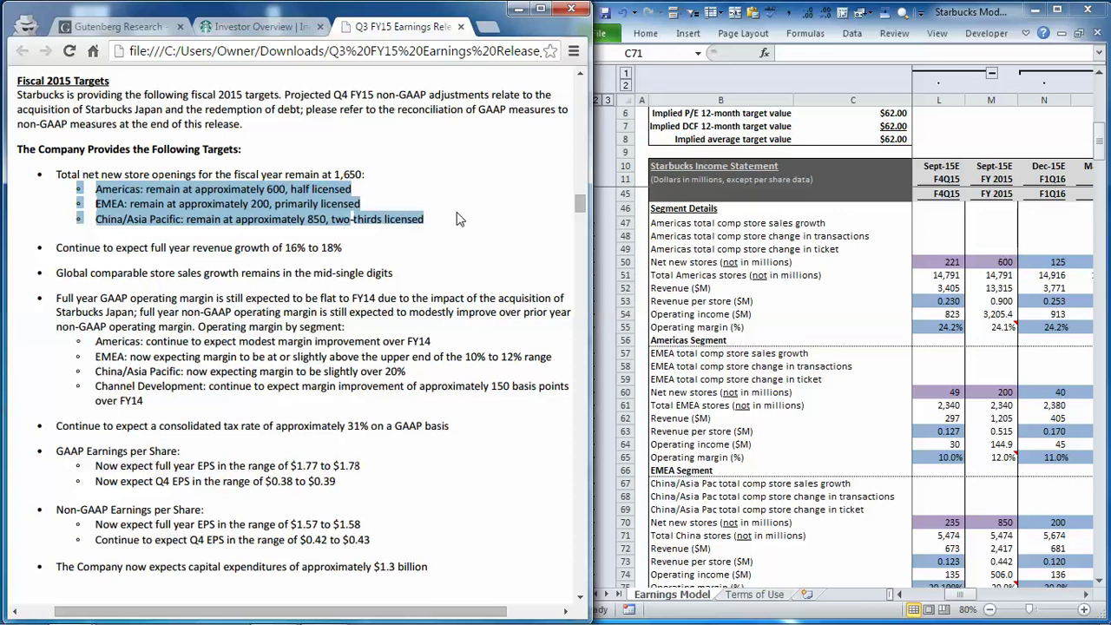
{"action": "left_click", "coordinate": [1002, 261]}
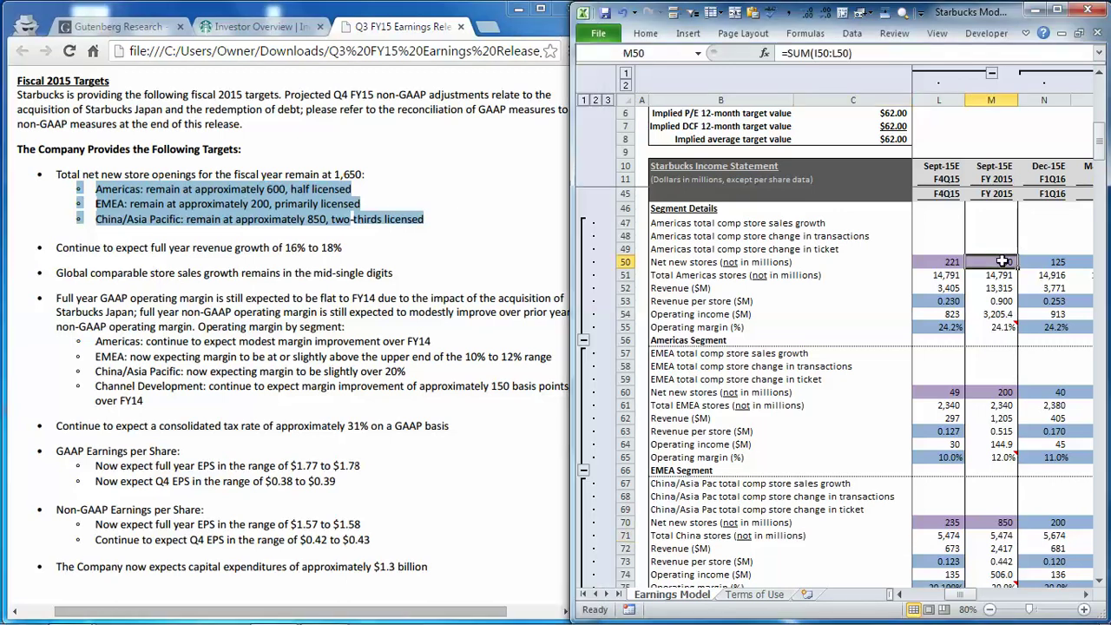
{"action": "left_click", "coordinate": [996, 391]}
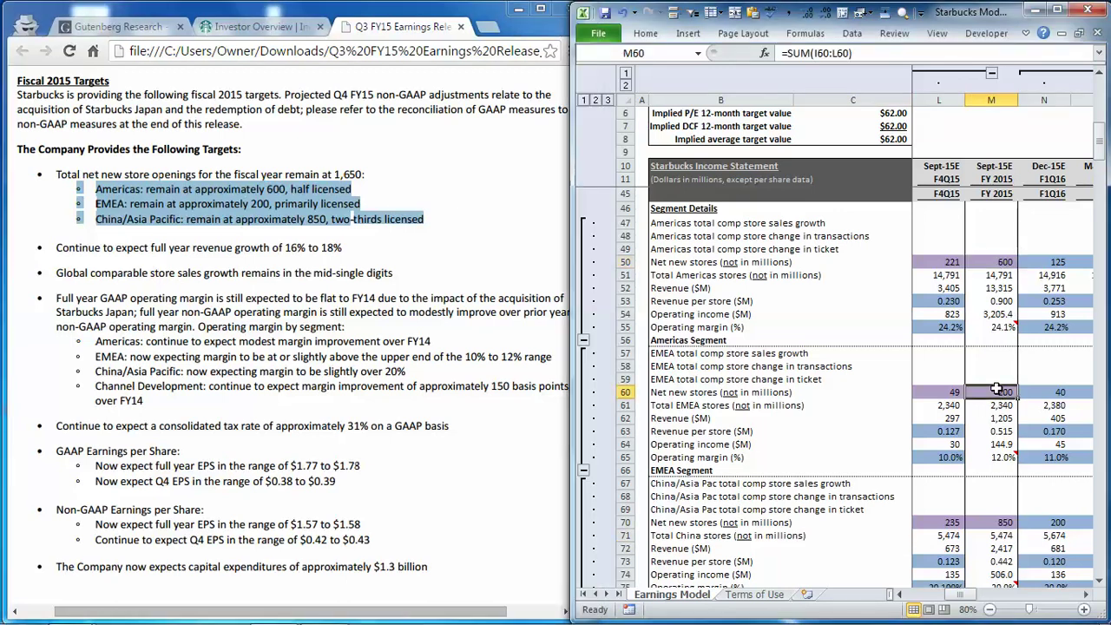
{"action": "left_click", "coordinate": [999, 519]}
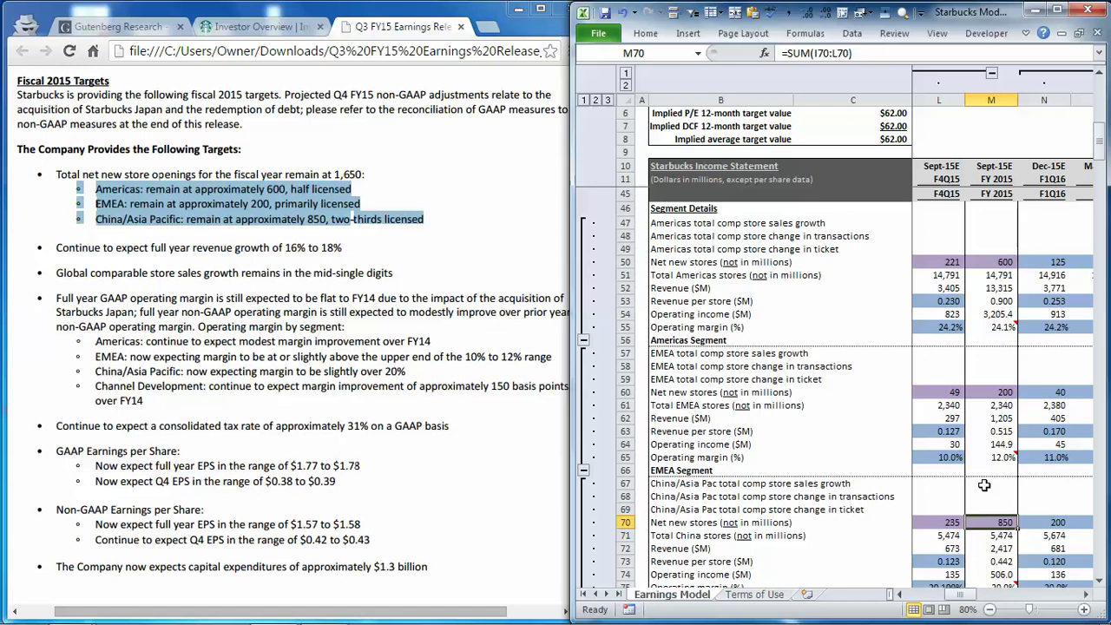
Highlight the full-year revenue growth target in the release, and inspect the FY 2015 operating margins for Americas, EMEA and China/Asia Pacific
{"action": "left_click", "coordinate": [343, 249]}
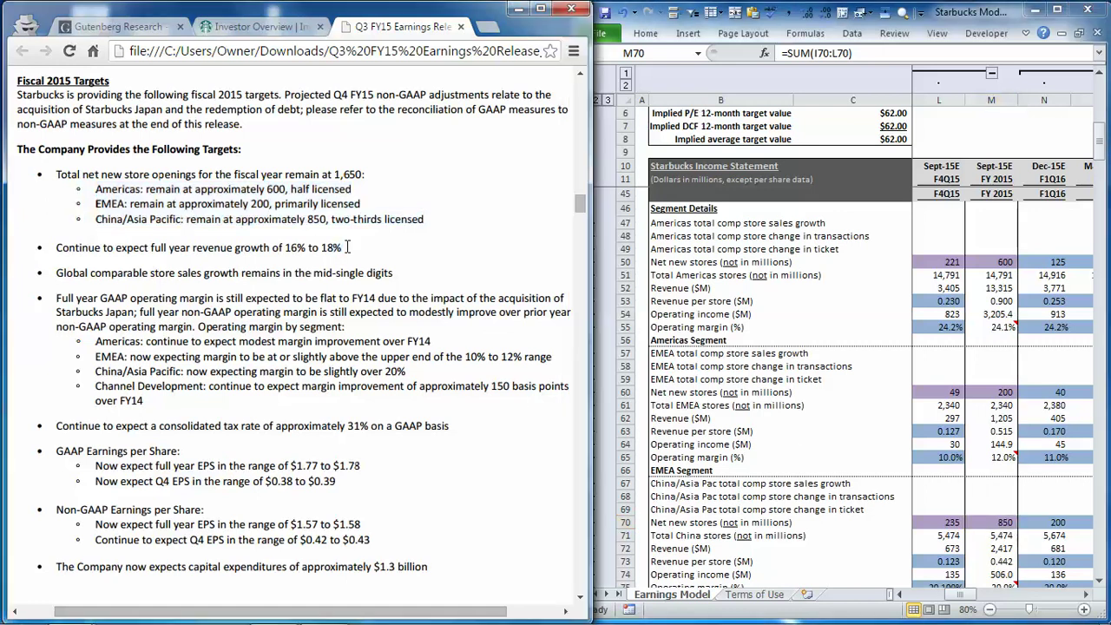
{"action": "left_click_drag", "start_coordinate": [347, 247], "coordinate": [149, 247]}
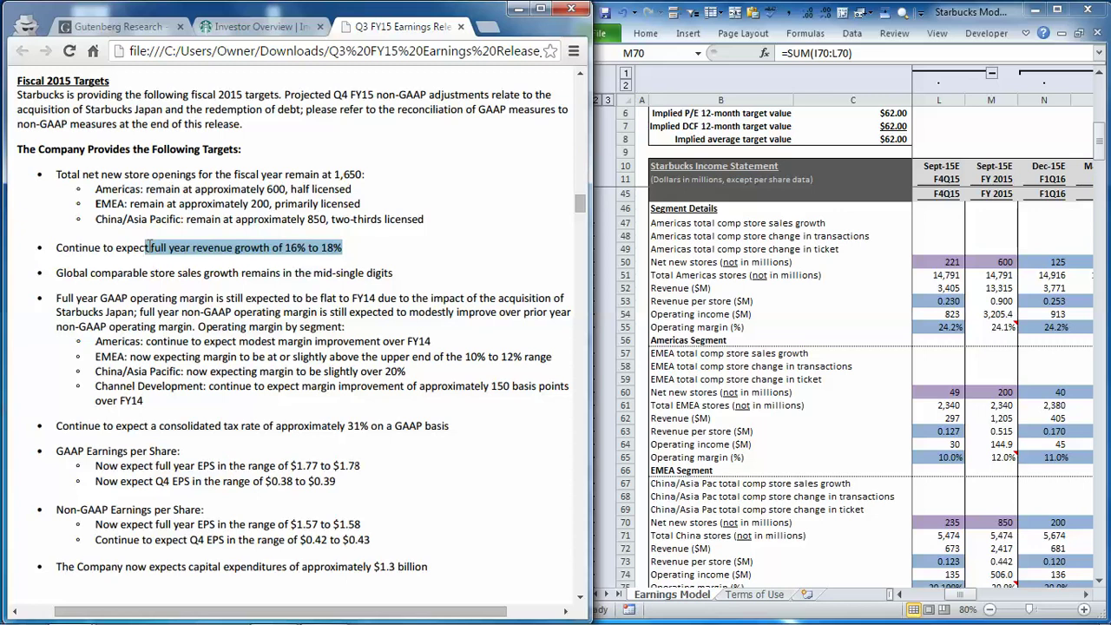
{"action": "left_click", "coordinate": [979, 326]}
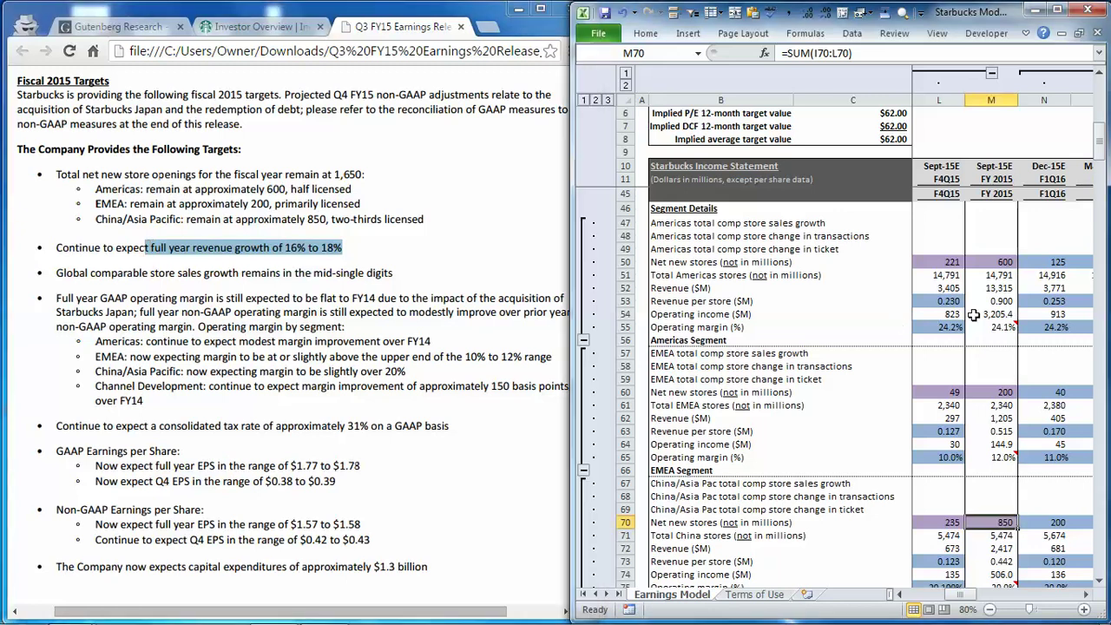
{"action": "mouse_move", "coordinate": [999, 328]}
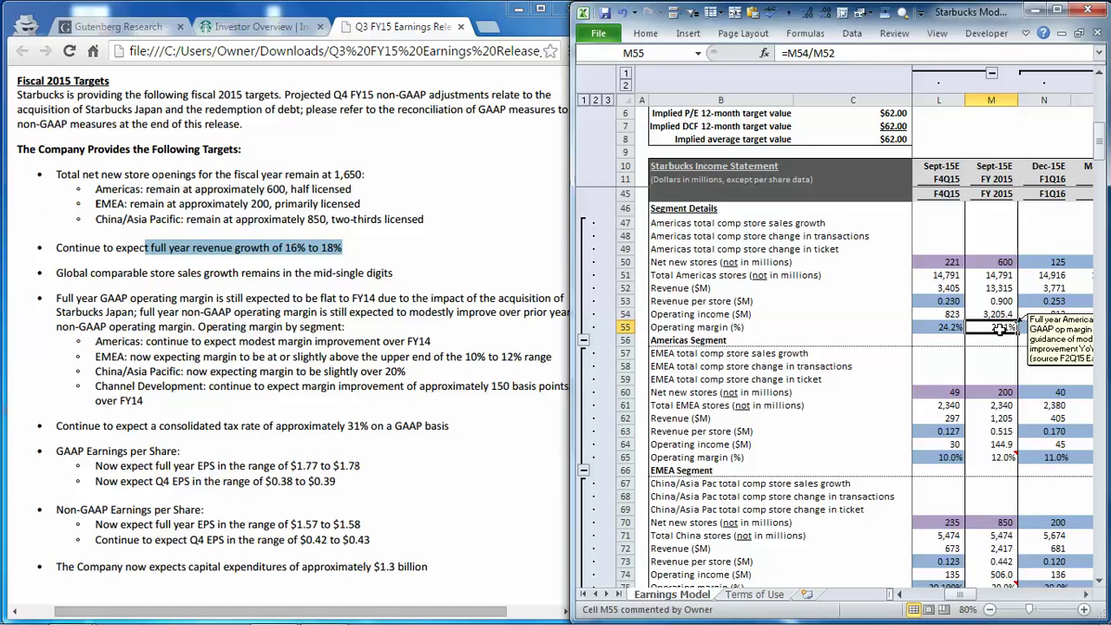
{"action": "left_click", "coordinate": [1004, 457]}
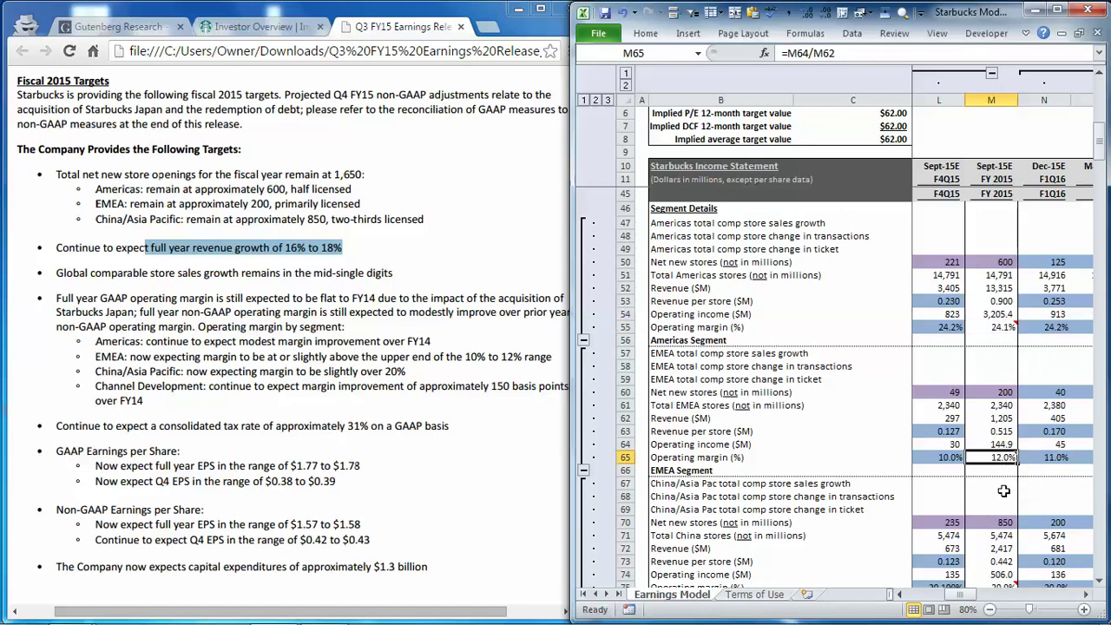
{"action": "scroll", "coordinate": [1006, 511], "scroll_direction": "down", "scroll_amount": 1}
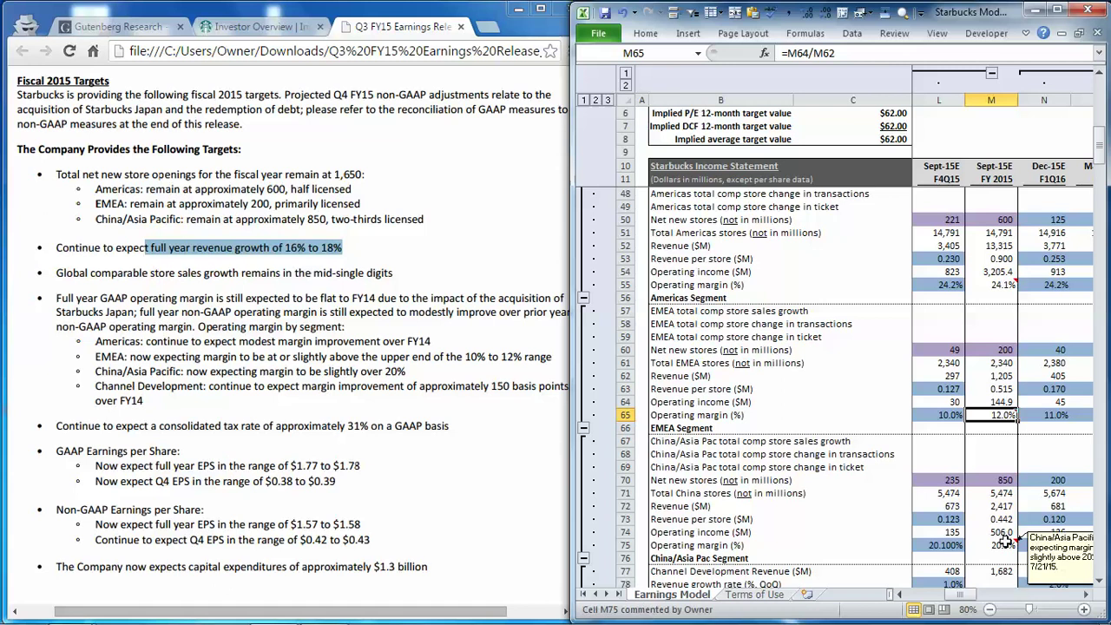
{"action": "left_click", "coordinate": [1002, 543]}
{"action": "scroll", "coordinate": [994, 492], "scroll_direction": "down", "scroll_amount": 1}
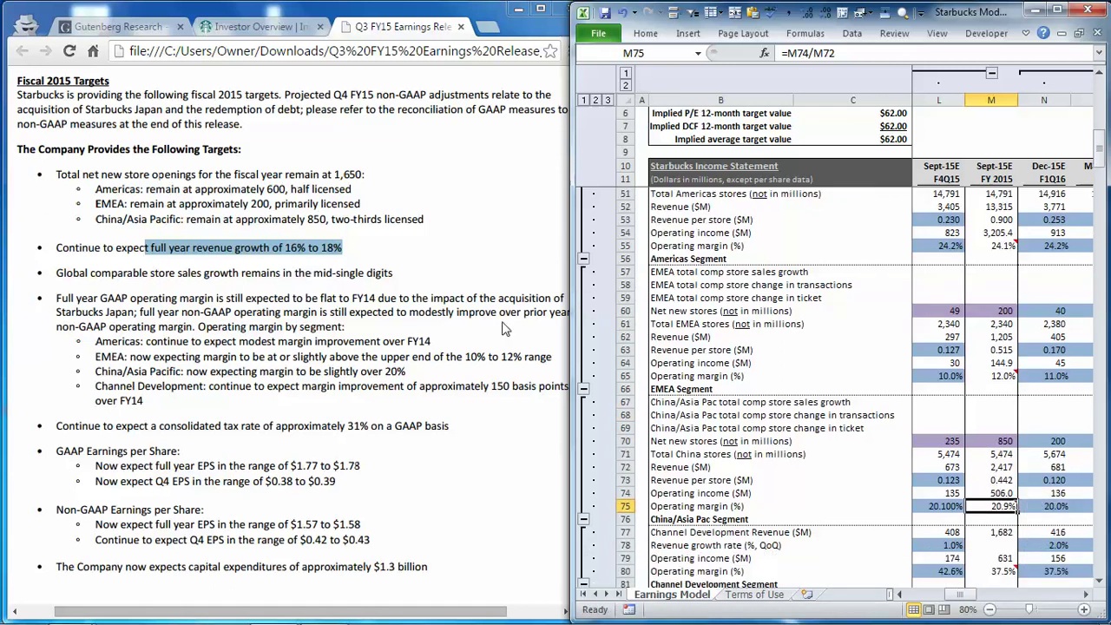
Compare the release's Channel Development margin target with that segment's FY 2015 operating margin and its cell comment
{"action": "left_click", "coordinate": [274, 387]}
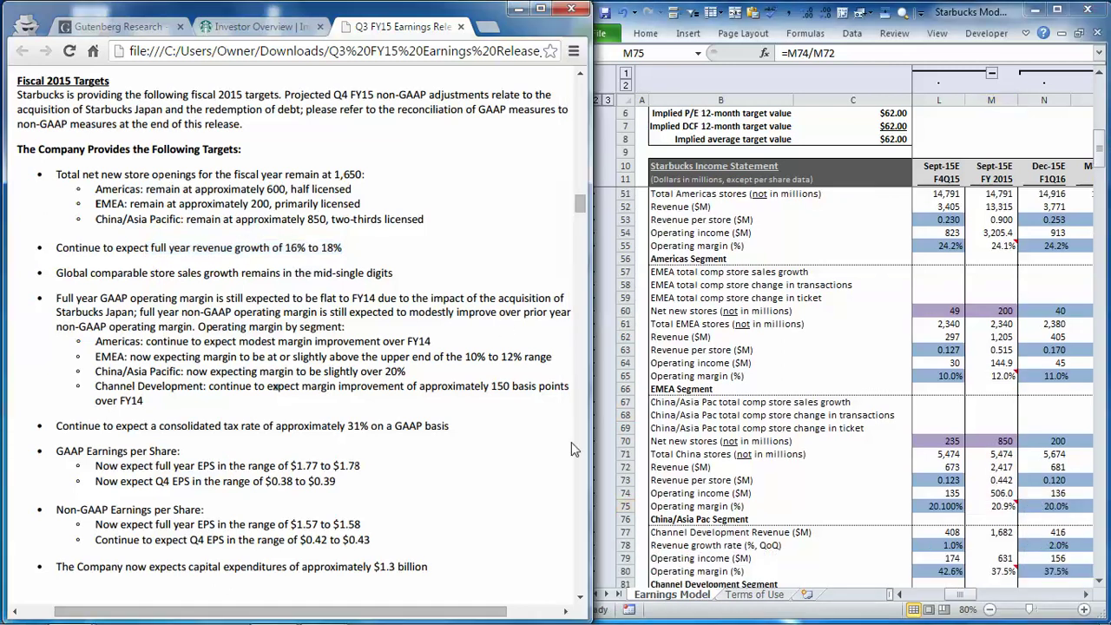
{"action": "left_click", "coordinate": [996, 518]}
{"action": "scroll", "coordinate": [996, 518], "scroll_direction": "down", "scroll_amount": 1}
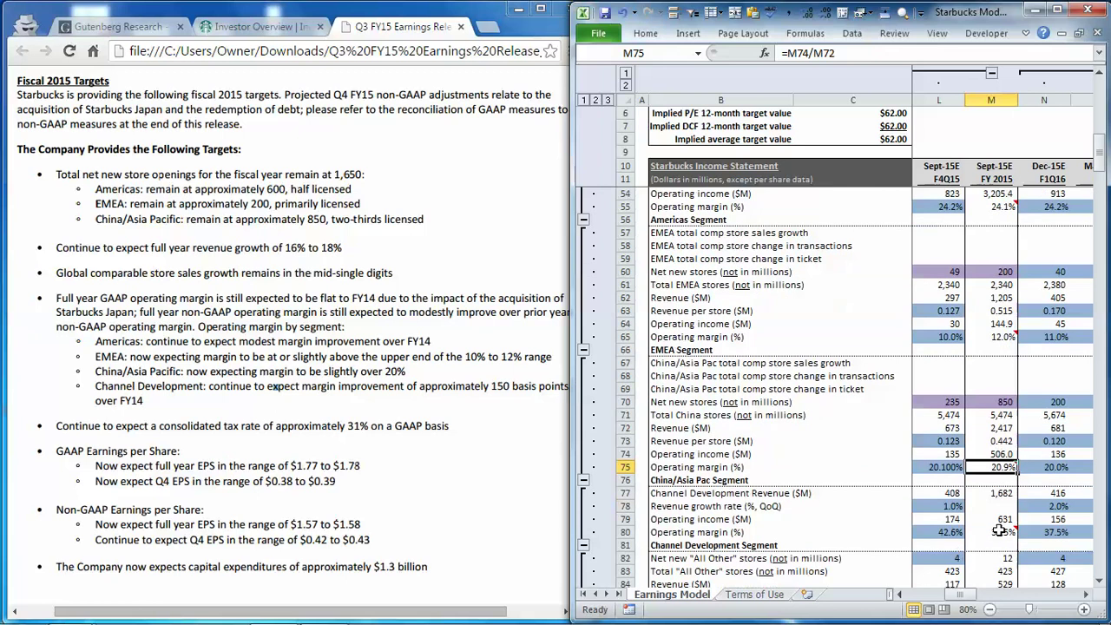
{"action": "left_click", "coordinate": [999, 531]}
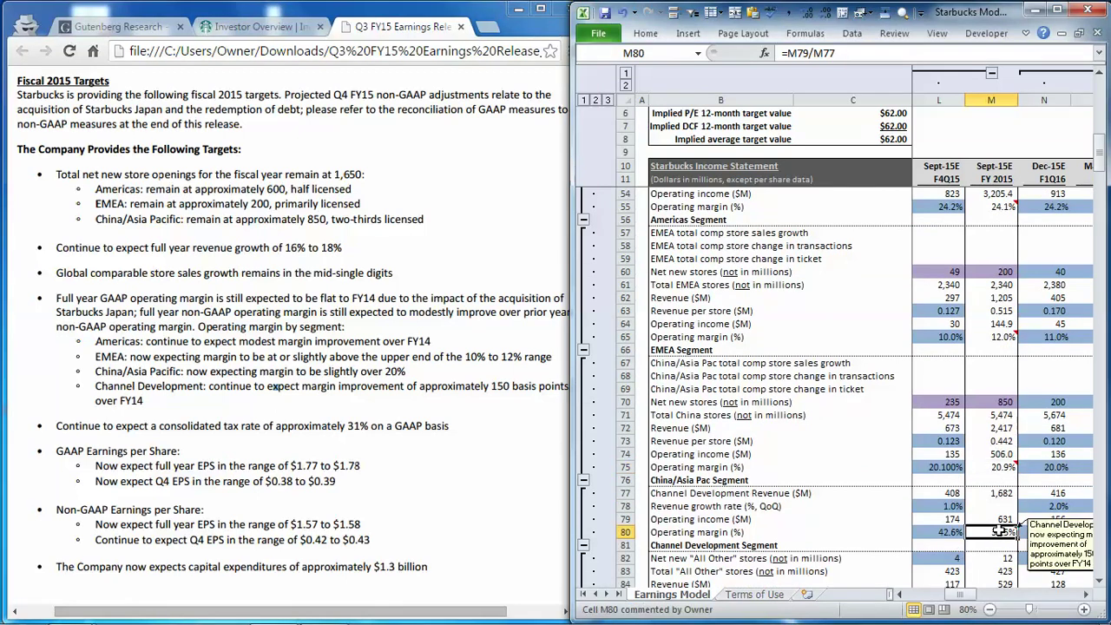
Inspect the effective tax rate for F4Q15 and FY 2015, including the guidance comment on the full-year cell
{"action": "scroll", "coordinate": [1000, 531], "scroll_direction": "down", "scroll_amount": 4}
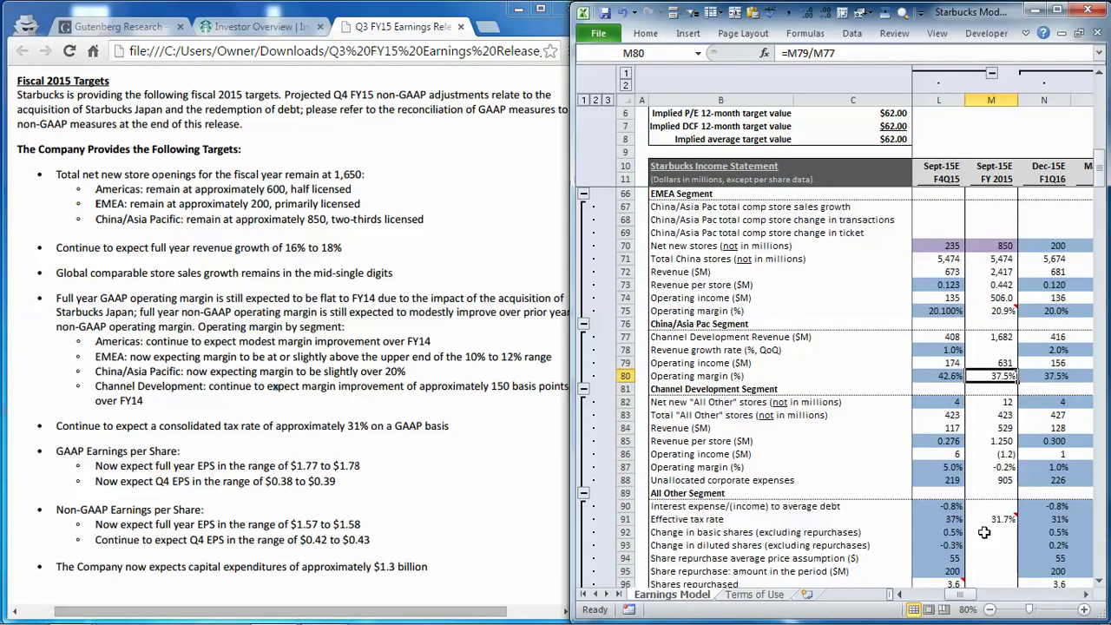
{"action": "left_click", "coordinate": [978, 518]}
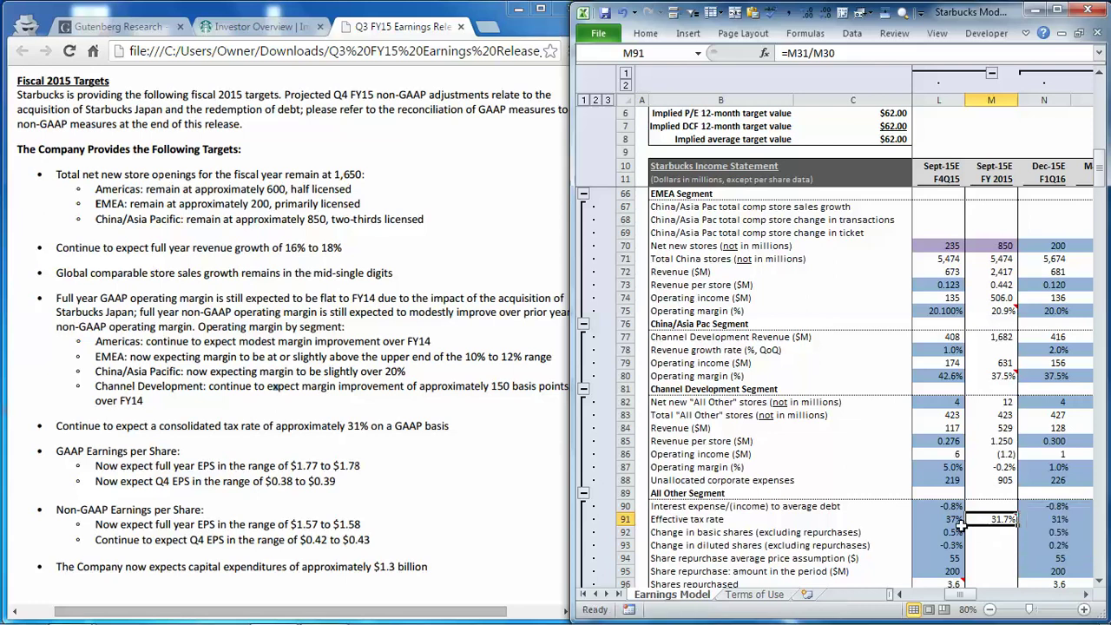
{"action": "left_click", "coordinate": [954, 520]}
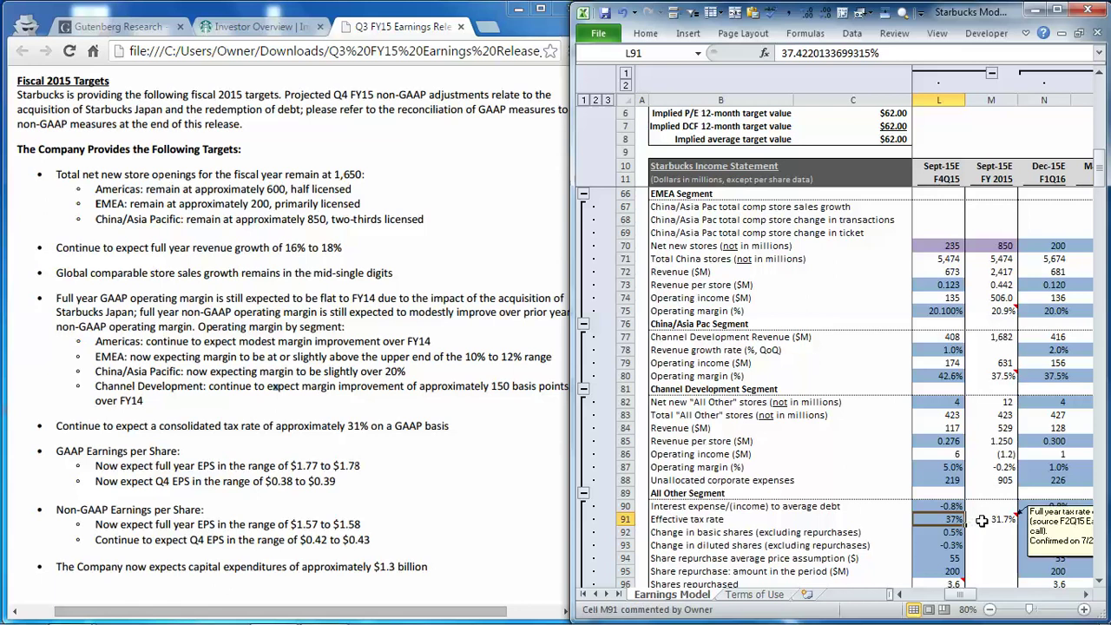
{"action": "left_click", "coordinate": [984, 526]}
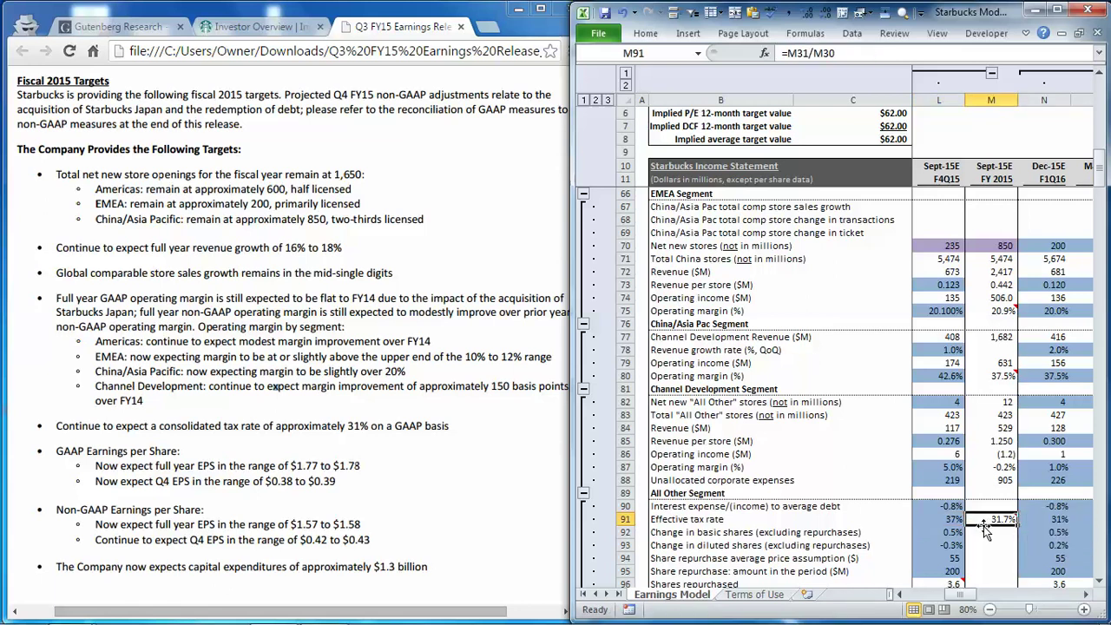
Check the F4Q15 non-GAAP diluted EPS formula and the implied average target value formula
{"action": "scroll", "coordinate": [985, 531], "scroll_direction": "up", "scroll_amount": 12}
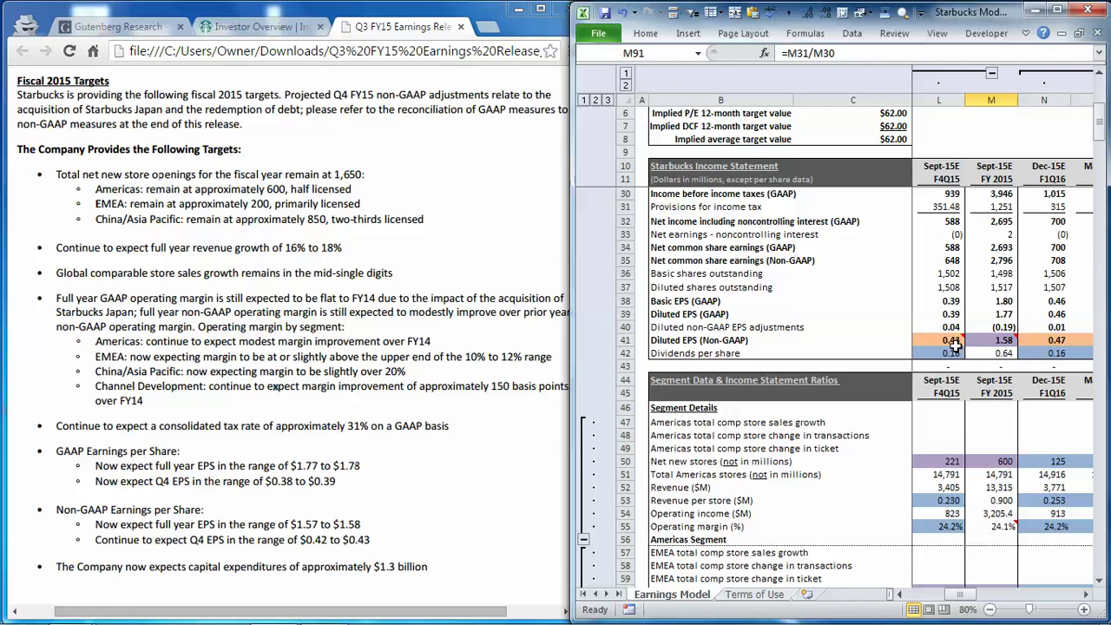
{"action": "left_click", "coordinate": [954, 344]}
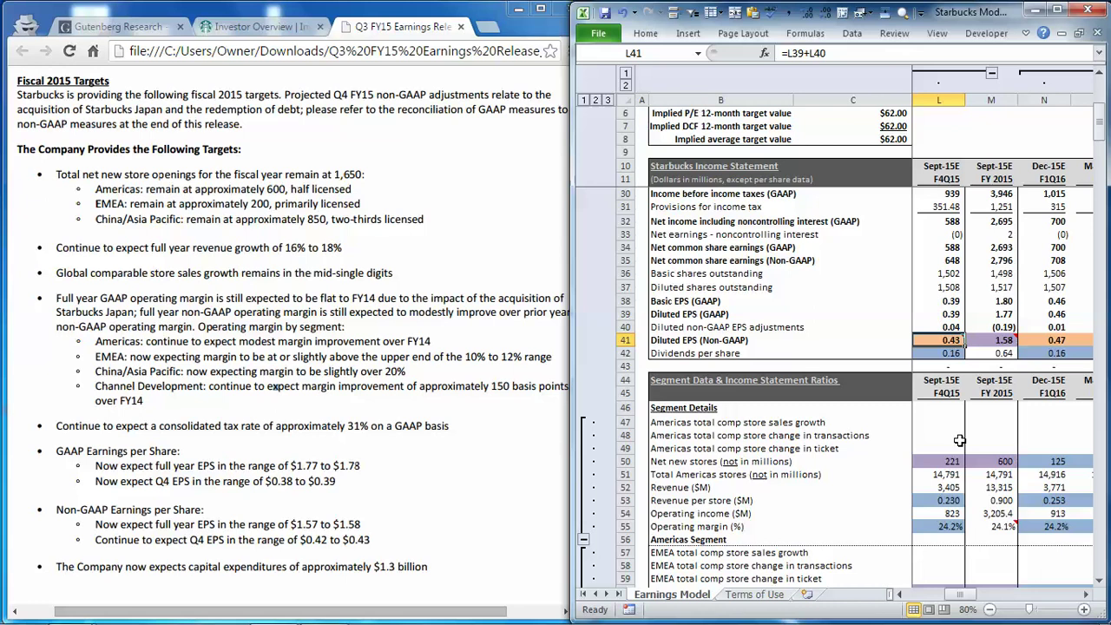
{"action": "left_click", "coordinate": [944, 143]}
{"action": "left_click", "coordinate": [904, 139]}
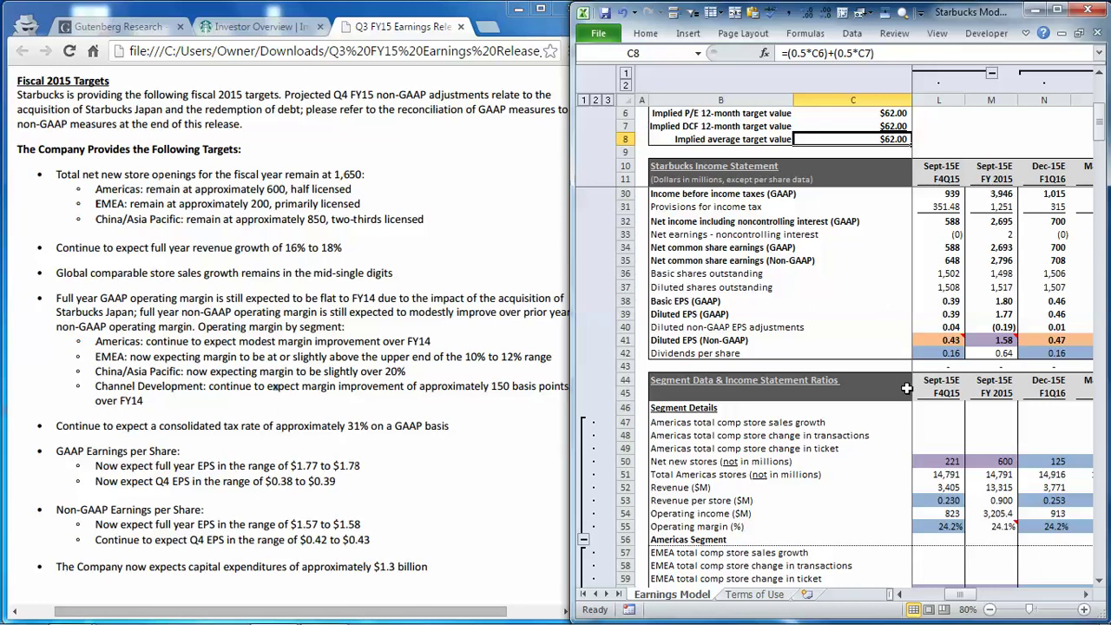
Halve the Americas net new stores for F4Q15 by changing its formula to =221*0.5
{"action": "scroll", "coordinate": [906, 388], "scroll_direction": "down", "scroll_amount": 1}
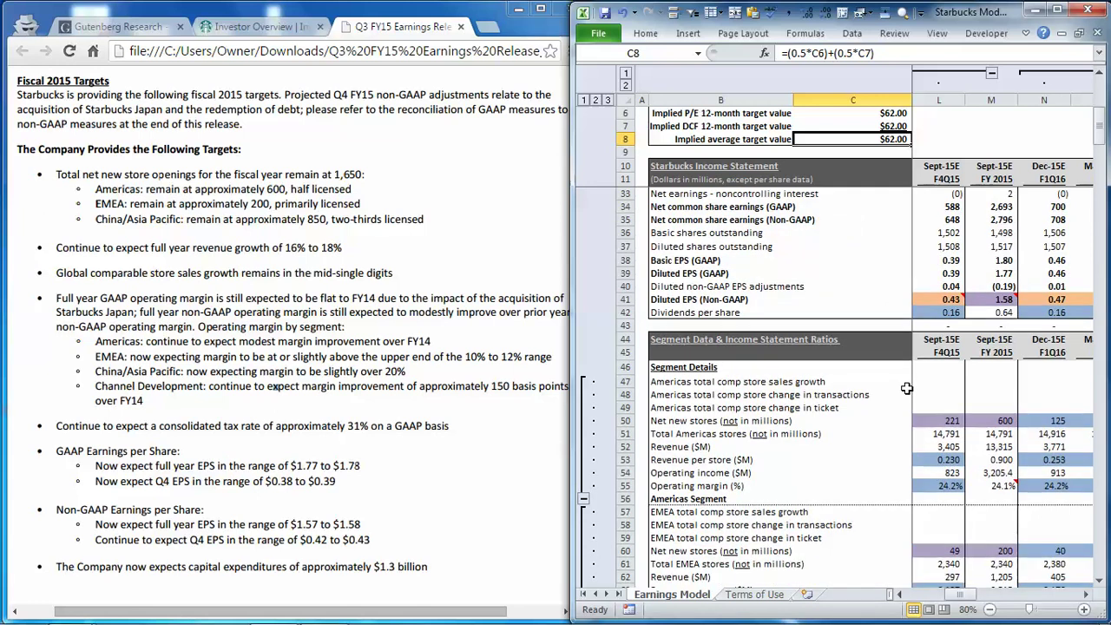
{"action": "left_click", "coordinate": [949, 422]}
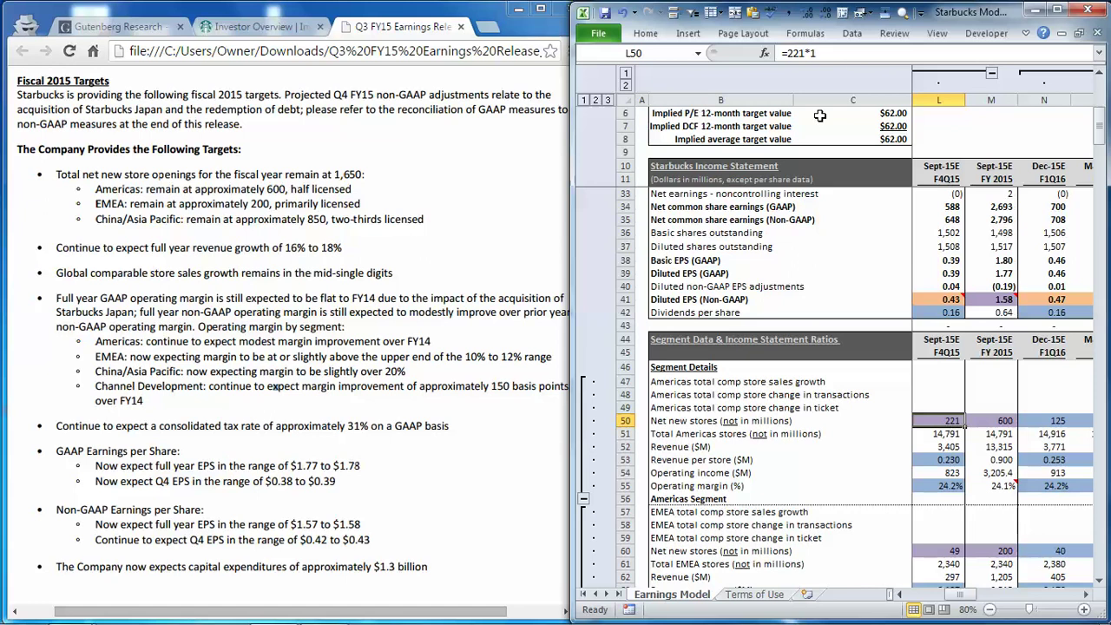
{"action": "left_click", "coordinate": [831, 54]}
{"action": "key", "text": "BackSpace"}
{"action": "type", "text": ".5"}
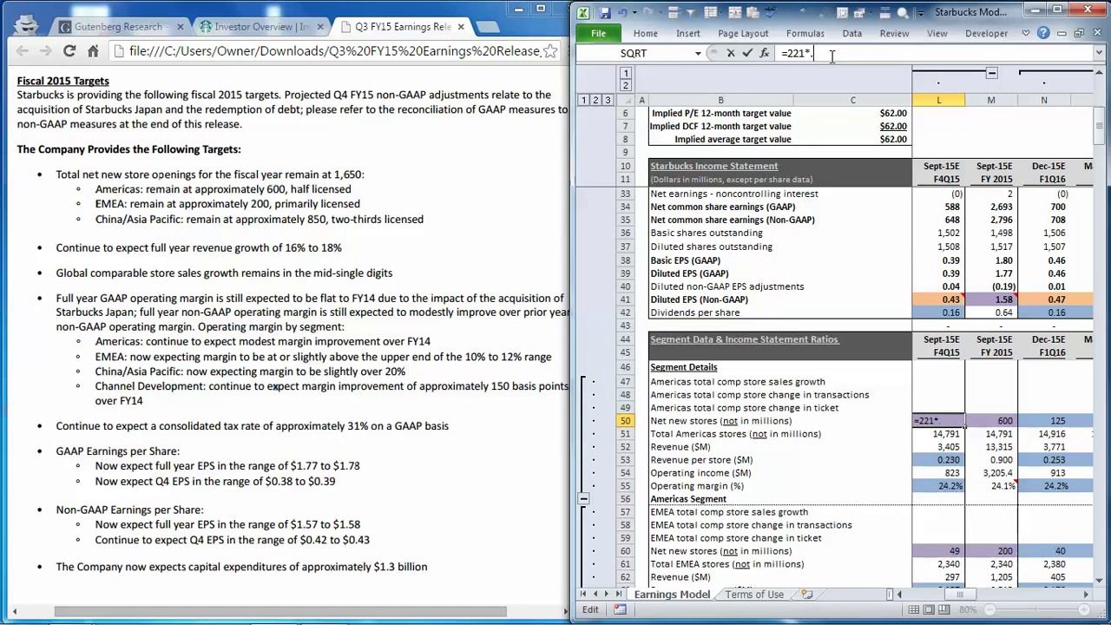
{"action": "key", "text": "Return"}
Halve the EMEA net new stores for F4Q15 by changing its formula to =49*0.5
{"action": "scroll", "coordinate": [950, 334], "scroll_direction": "down", "scroll_amount": 3}
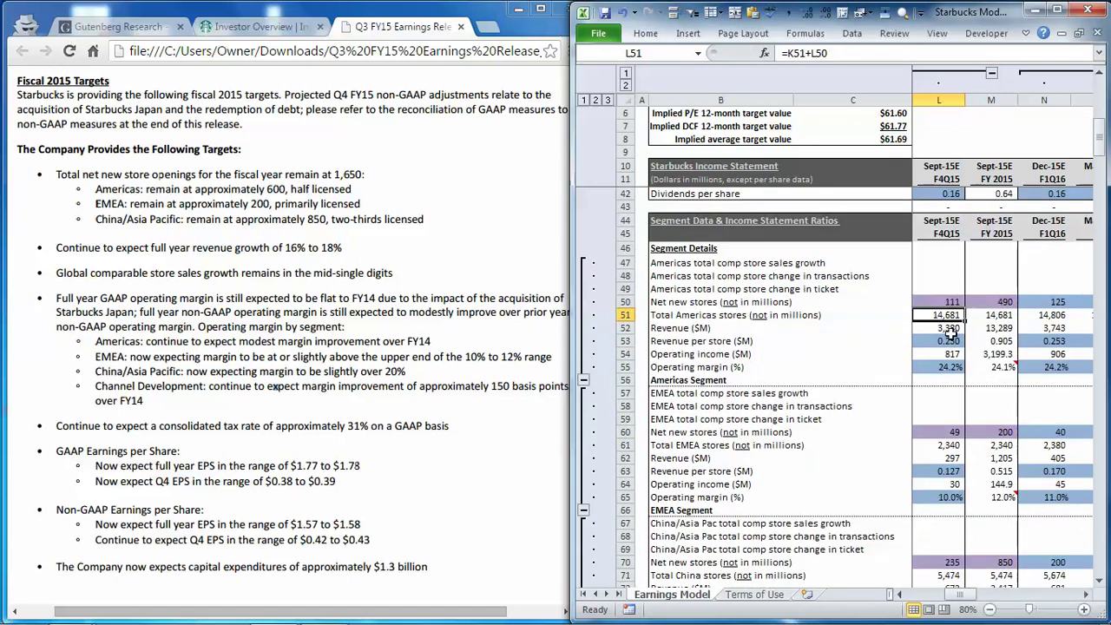
{"action": "left_click", "coordinate": [945, 432]}
{"action": "left_click", "coordinate": [829, 53]}
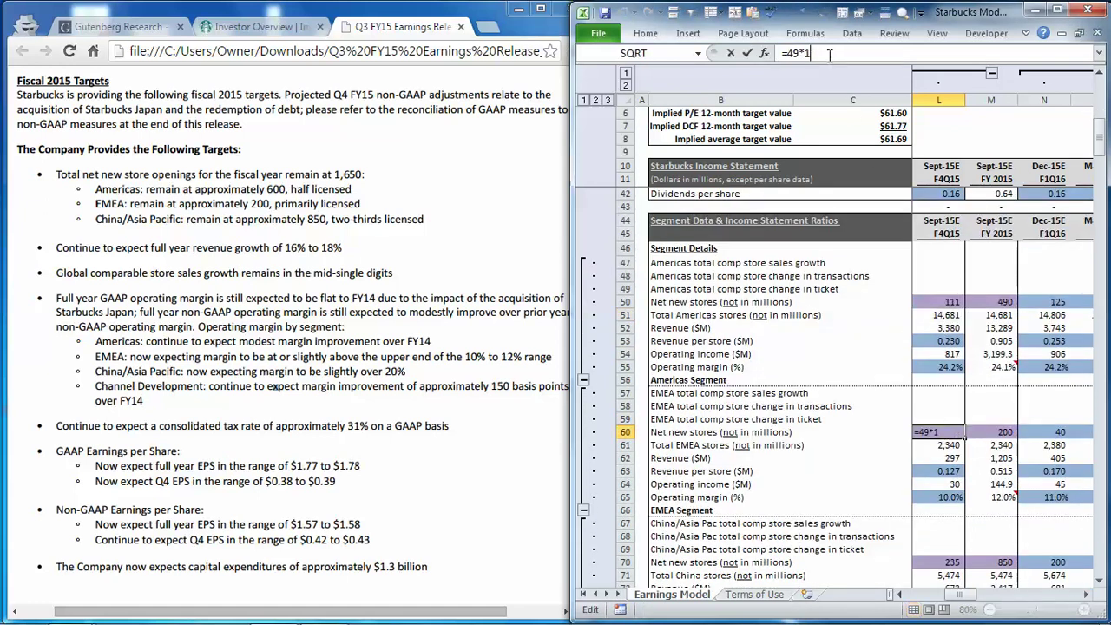
{"action": "key", "text": "BackSpace"}
{"action": "type", "text": ".5"}
{"action": "key", "text": "Return"}
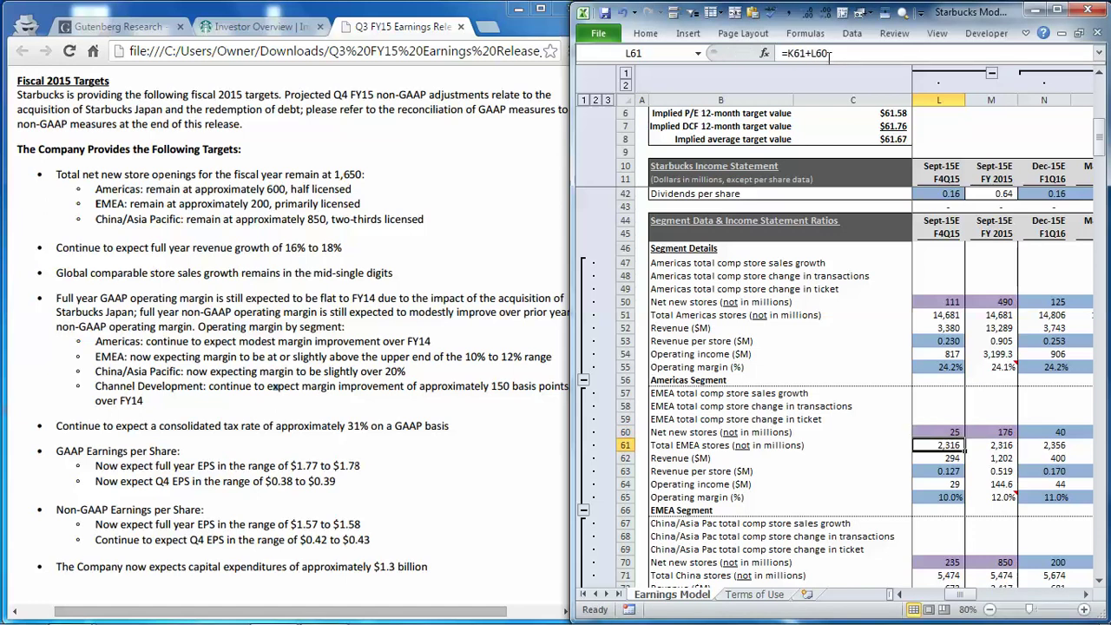
Halve the China/Asia Pacific net new stores for F4Q15 by changing its formula to =235*0.5
{"action": "scroll", "coordinate": [867, 260], "scroll_direction": "down", "scroll_amount": 3}
{"action": "left_click", "coordinate": [939, 441]}
{"action": "left_click", "coordinate": [838, 54]}
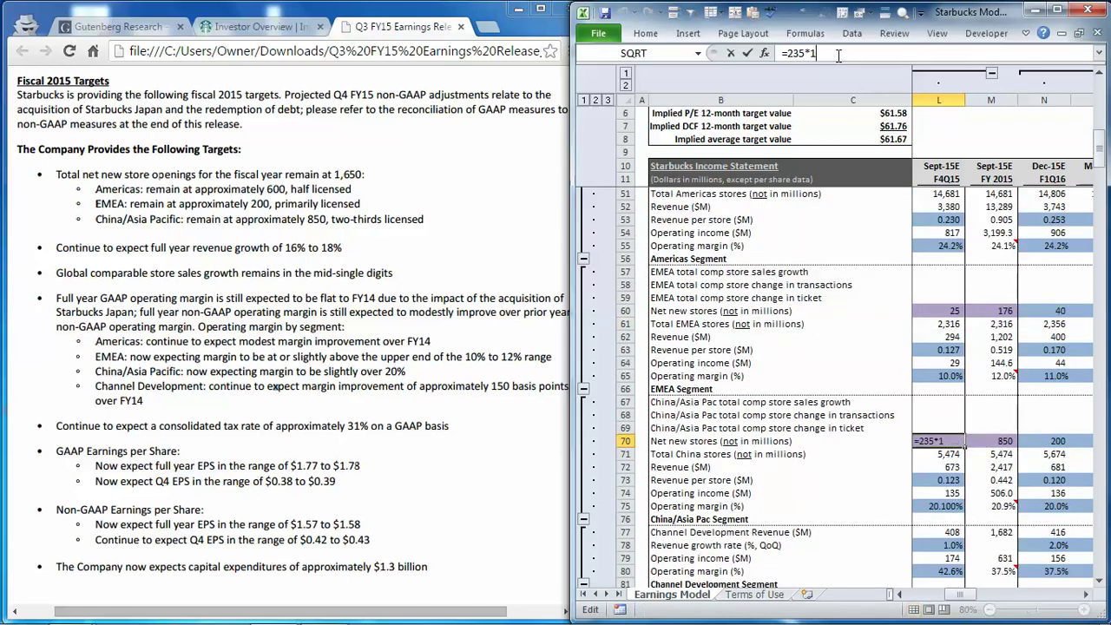
{"action": "key", "text": "BackSpace"}
{"action": "type", "text": "."}
{"action": "type", "text": "5"}
{"action": "key", "text": "Return"}
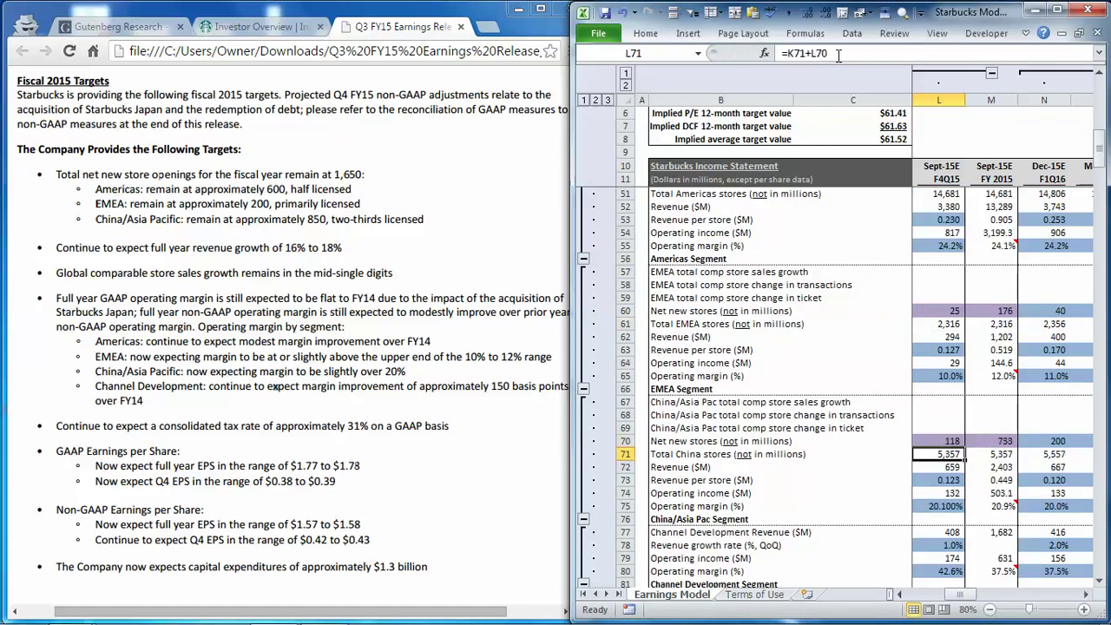
Lower the Americas F4Q15 operating margin by two percentage points with the formula =24.17%-2%
{"action": "scroll", "coordinate": [938, 260], "scroll_direction": "up", "scroll_amount": 4}
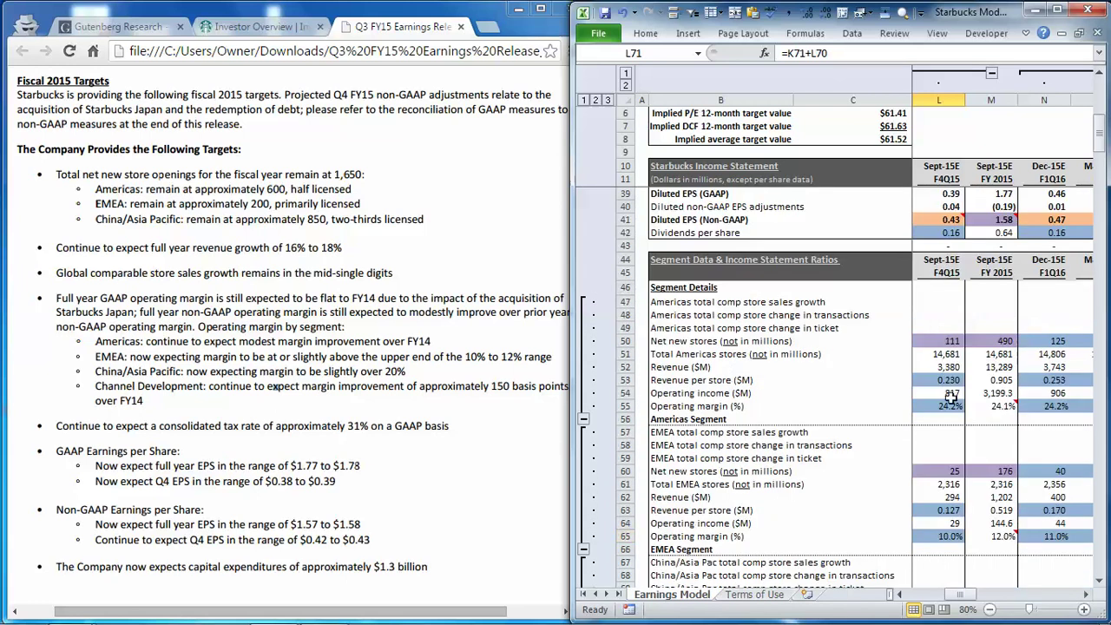
{"action": "left_click", "coordinate": [950, 405]}
{"action": "left_click", "coordinate": [837, 53]}
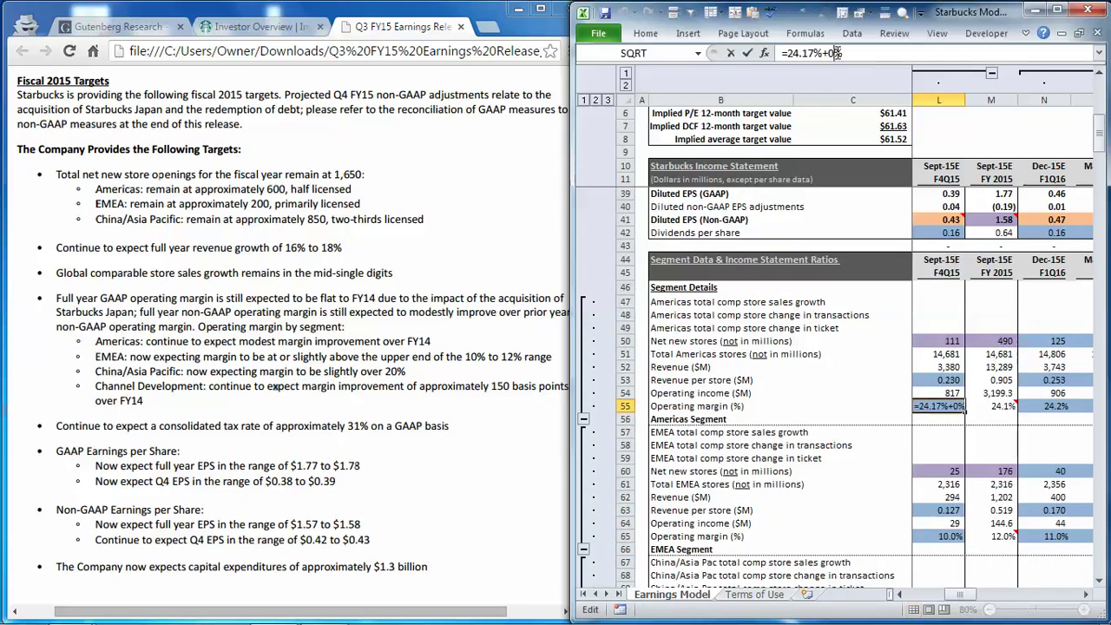
{"action": "key", "text": "BackSpace"}
{"action": "key", "text": "BackSpace"}
{"action": "type", "text": "-2"}
{"action": "key", "text": "Return"}
Lower the EMEA F4Q15 operating margin by two percentage points with the formula =10%-2%
{"action": "left_click", "coordinate": [951, 533]}
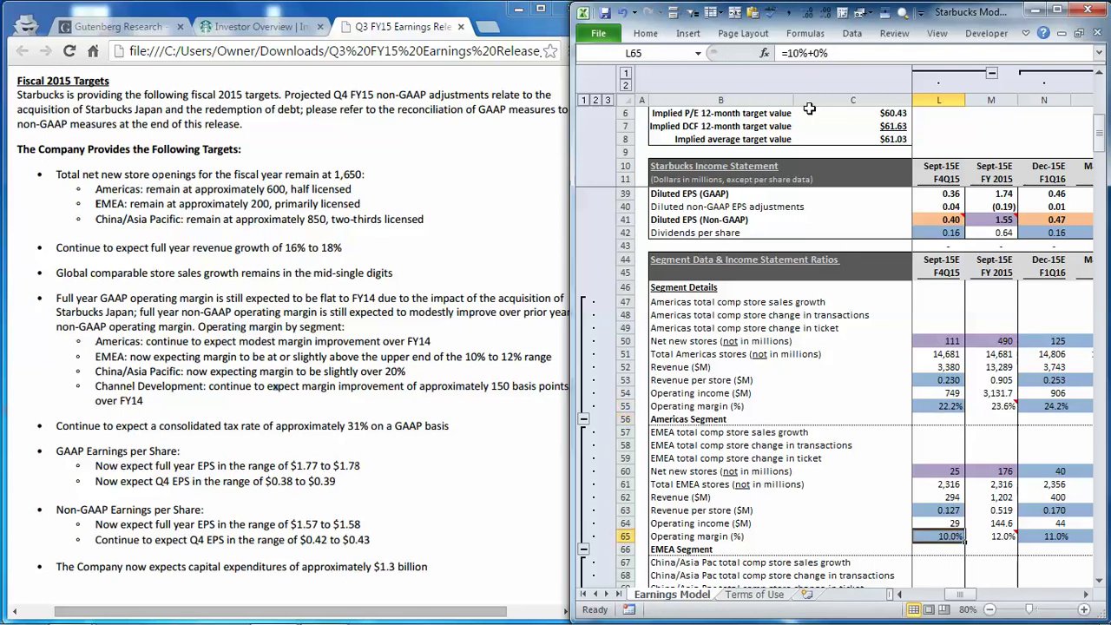
{"action": "left_click", "coordinate": [819, 53]}
{"action": "key", "text": "BackSpace"}
{"action": "key", "text": "BackSpace"}
{"action": "type", "text": "-2"}
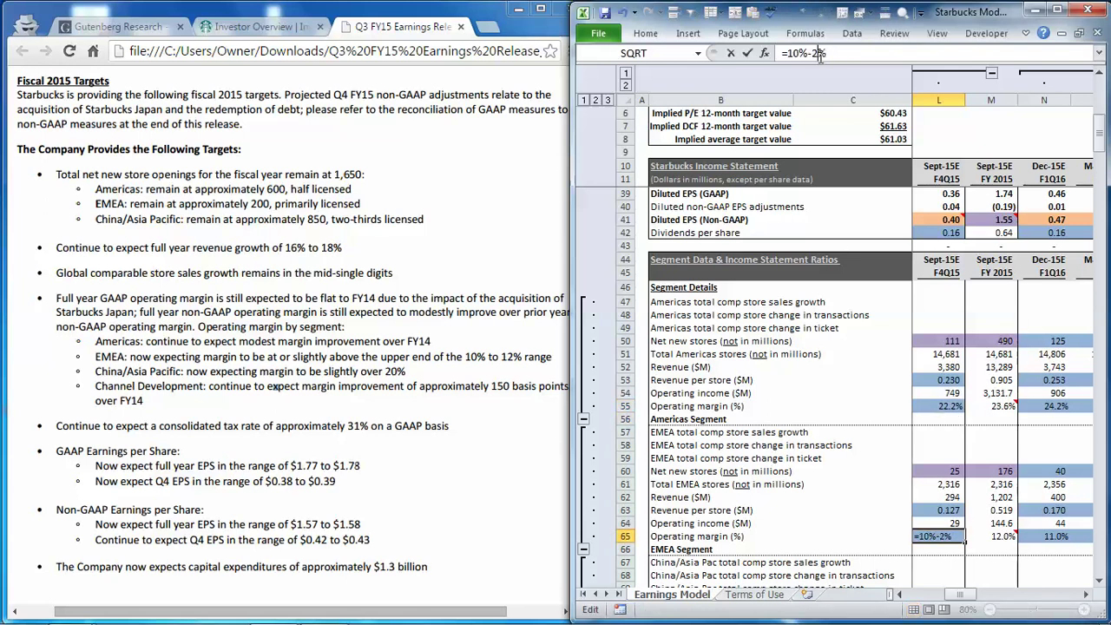
{"action": "key", "text": "Return"}
Lower the China/Asia Pacific F4Q15 operating margin by two percentage points with the formula =20.1%-2%
{"action": "scroll", "coordinate": [947, 437], "scroll_direction": "down", "scroll_amount": 5}
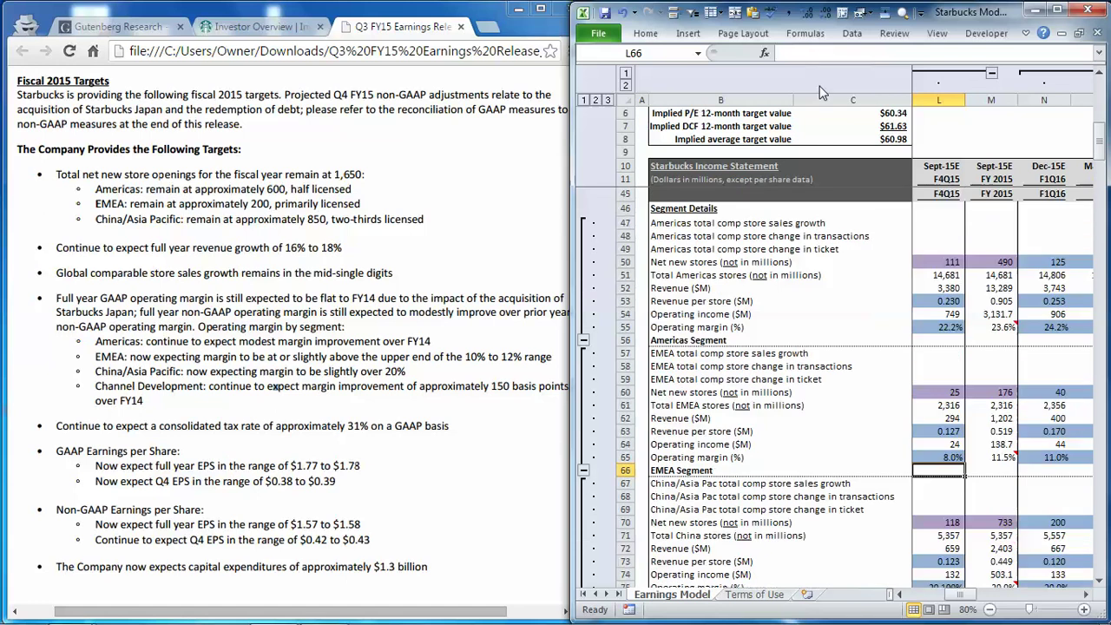
{"action": "left_click", "coordinate": [954, 467]}
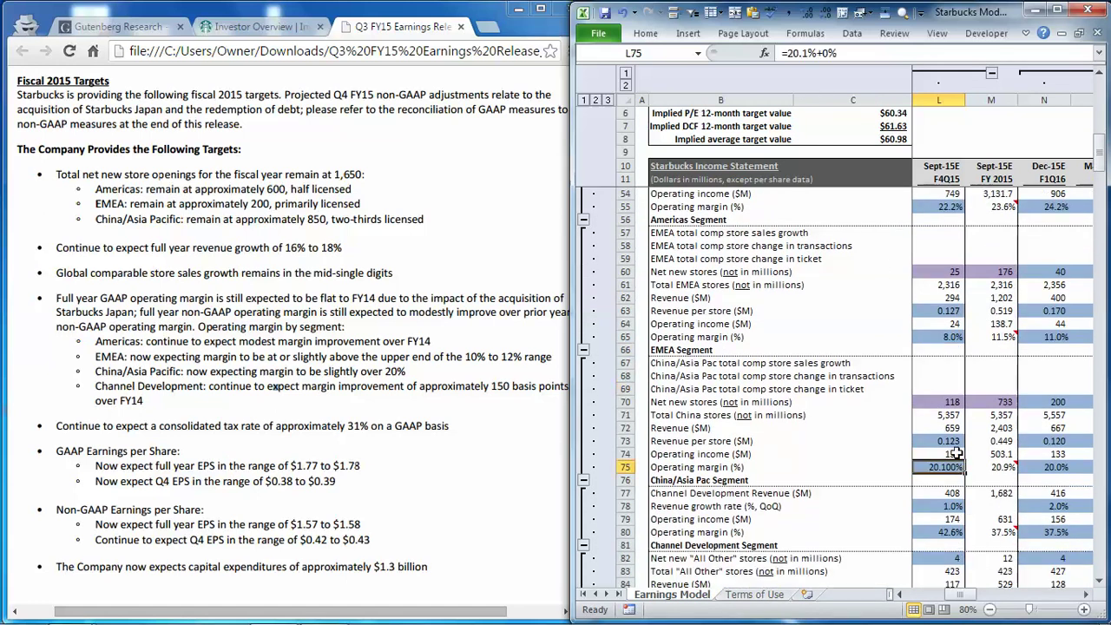
{"action": "left_click", "coordinate": [829, 53]}
{"action": "key", "text": "BackSpace"}
{"action": "key", "text": "BackSpace"}
{"action": "type", "text": "2"}
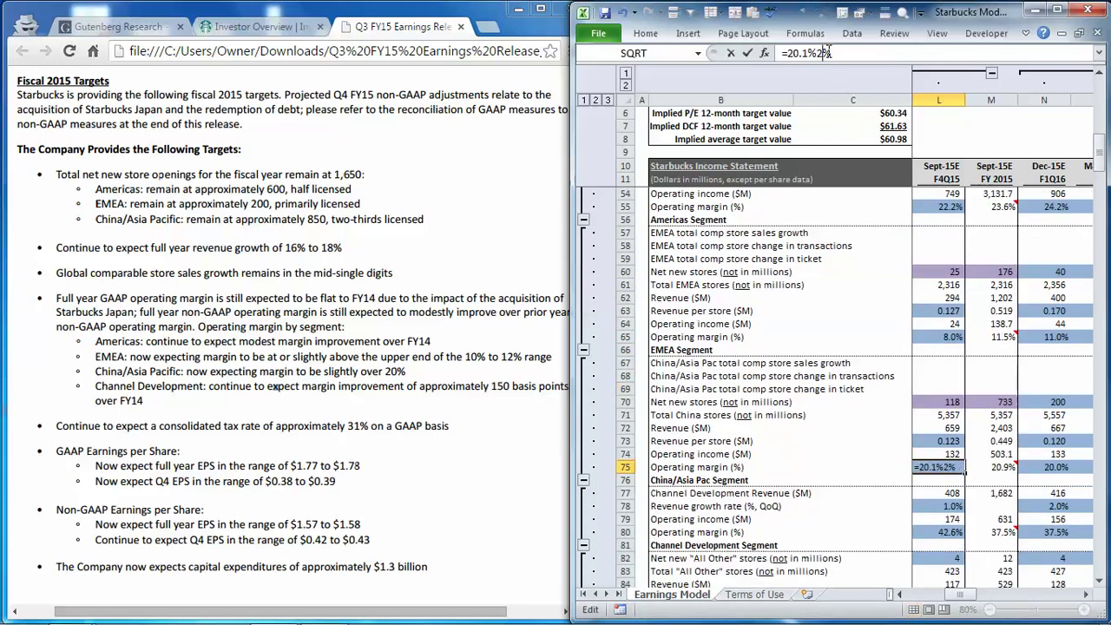
{"action": "key", "text": "BackSpace"}
{"action": "type", "text": "-2"}
{"action": "key", "text": "Return"}
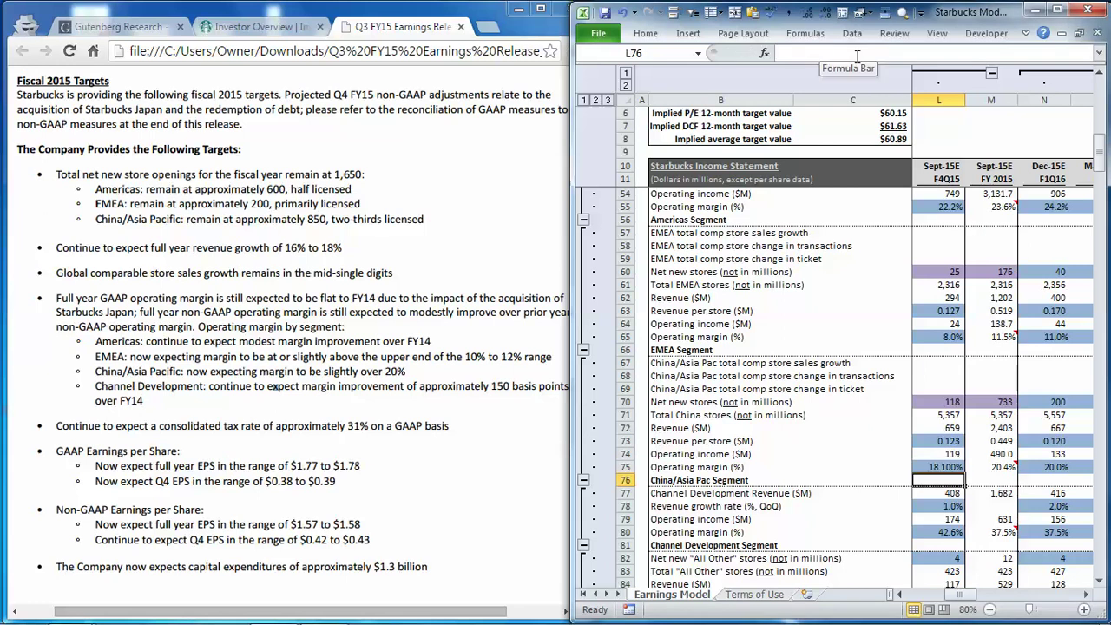
Check the F4Q15 non-GAAP diluted EPS and the implied average target value under the reduced store and margin assumptions
{"action": "scroll", "coordinate": [969, 319], "scroll_direction": "up", "scroll_amount": 6}
{"action": "scroll", "coordinate": [968, 319], "scroll_direction": "up", "scroll_amount": 3}
{"action": "left_click", "coordinate": [937, 382]}
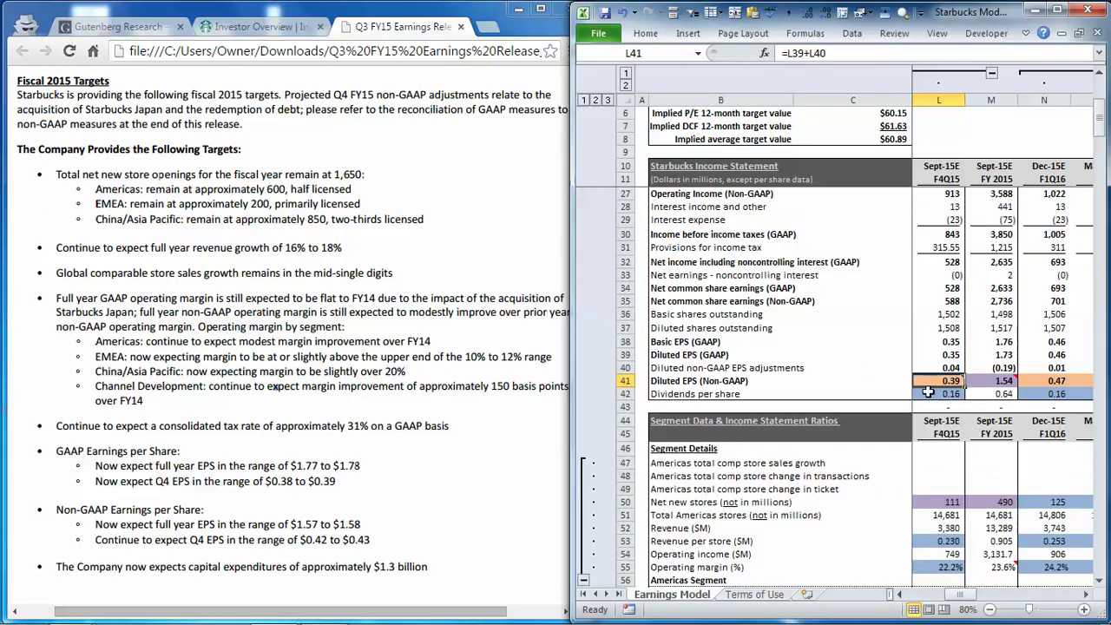
{"action": "left_click", "coordinate": [889, 141]}
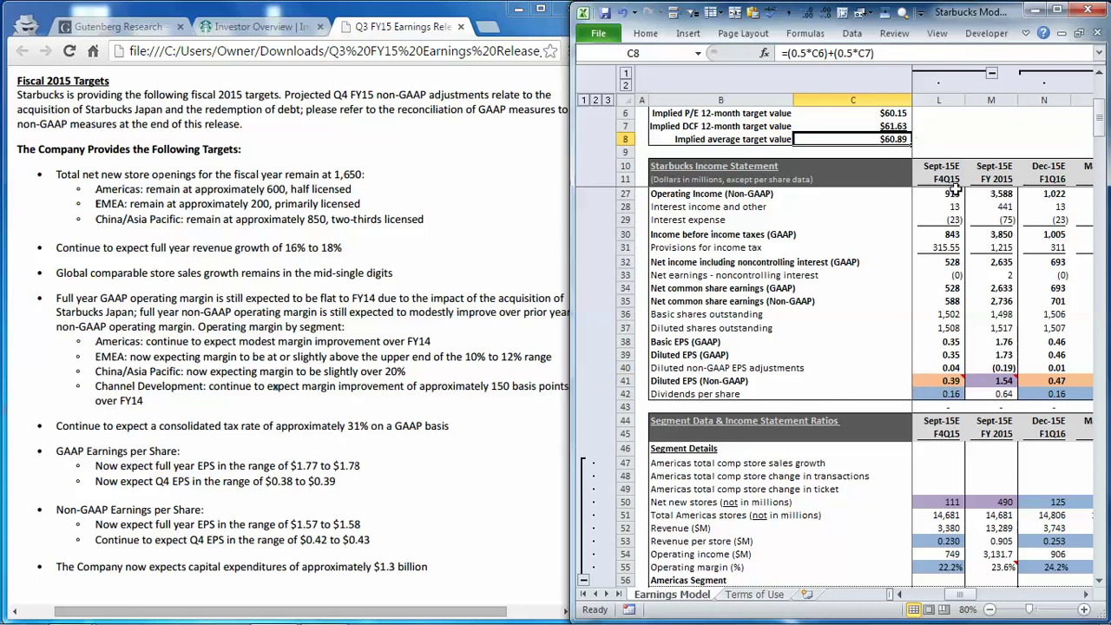
Raise the Americas F4Q15 net new stores to 1.5 times the base with the formula =221*1.5
{"action": "scroll", "coordinate": [958, 373], "scroll_direction": "down", "scroll_amount": 2}
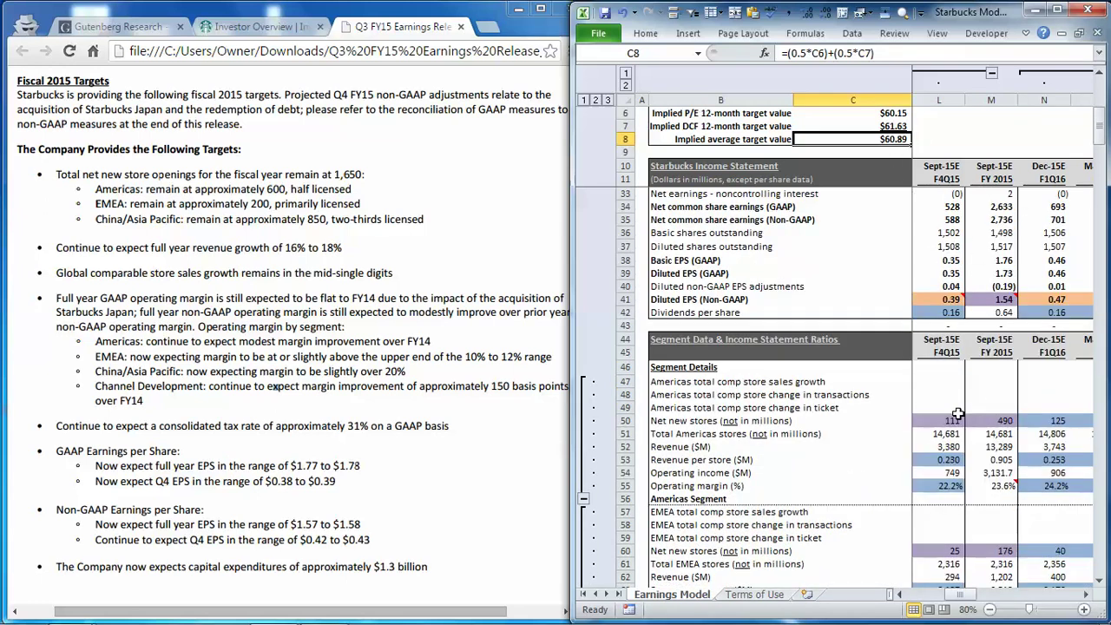
{"action": "scroll", "coordinate": [958, 414], "scroll_direction": "down", "scroll_amount": 1}
{"action": "left_click", "coordinate": [949, 382]}
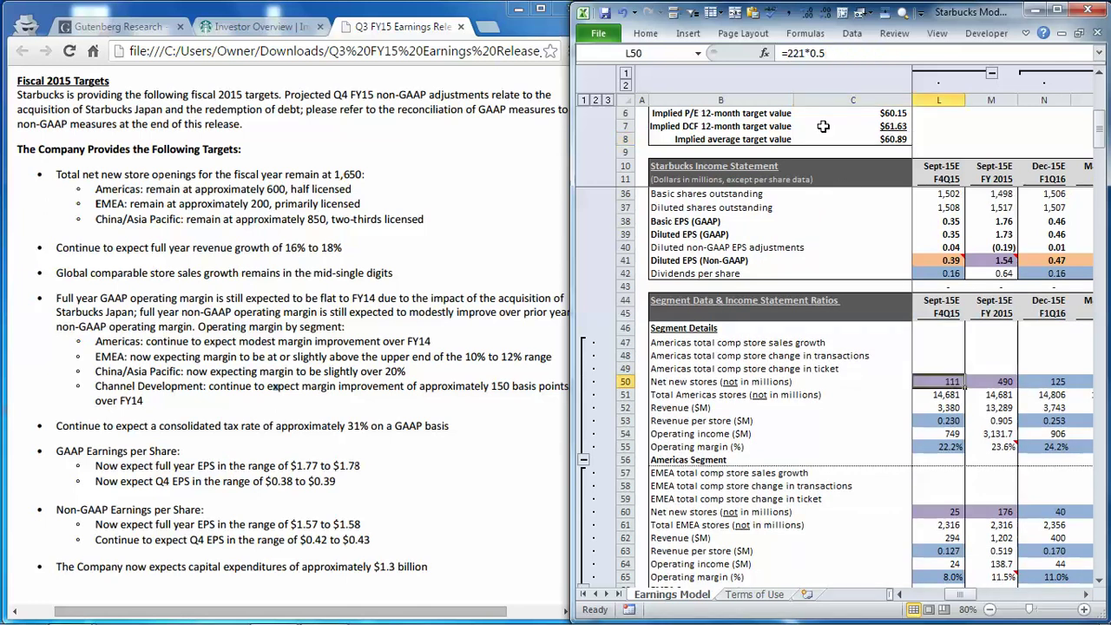
{"action": "left_click", "coordinate": [816, 53]}
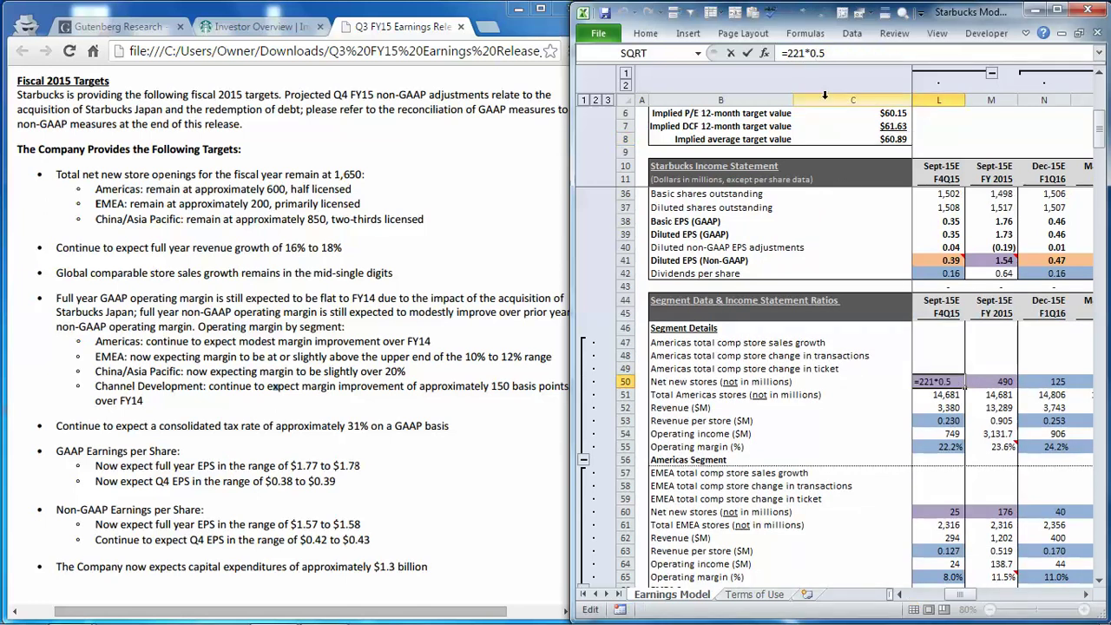
{"action": "key", "text": "BackSpace"}
{"action": "type", "text": "1"}
{"action": "key", "text": "Return"}
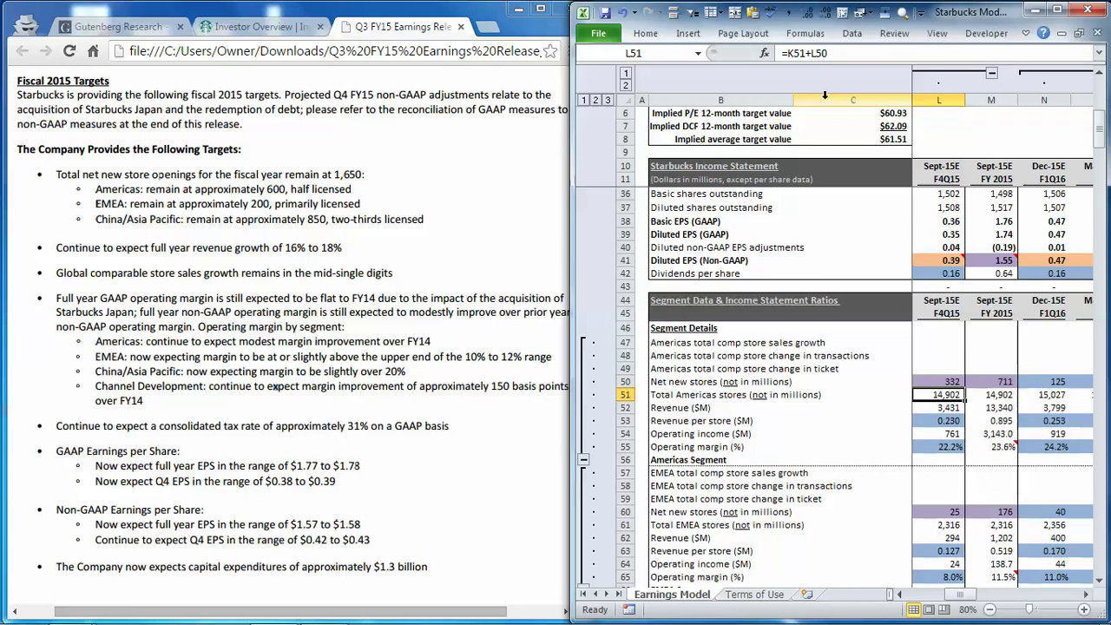
Raise the EMEA F4Q15 net new stores to 1.5 times the base with the formula =49*1.5
{"action": "left_click", "coordinate": [937, 498]}
{"action": "left_click", "coordinate": [950, 510]}
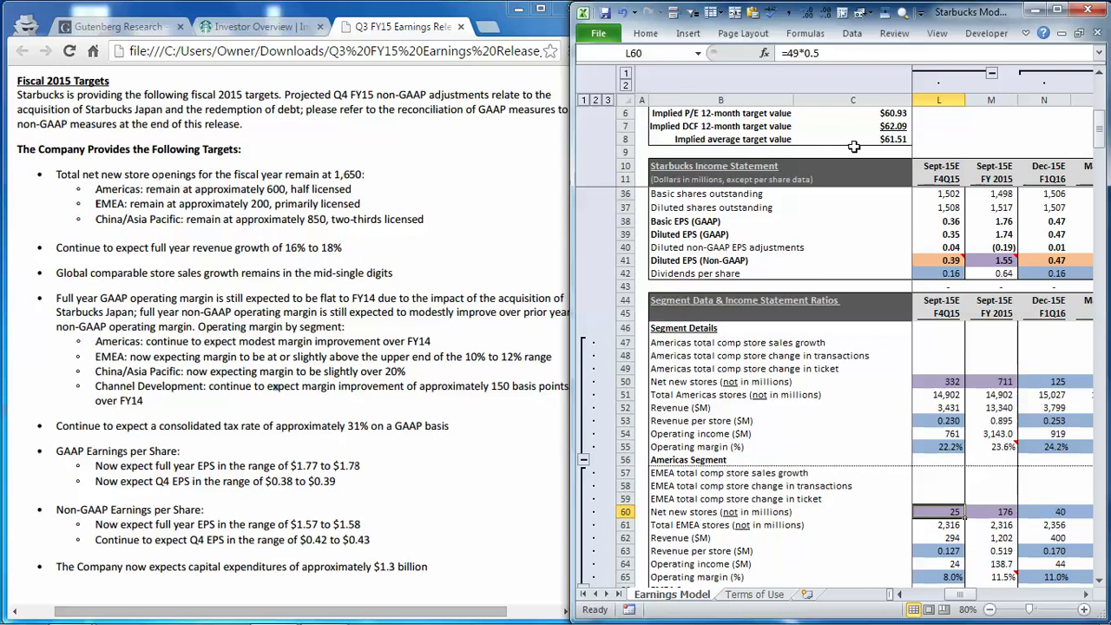
{"action": "left_click", "coordinate": [802, 54]}
{"action": "type", "text": "1"}
{"action": "key", "text": "Return"}
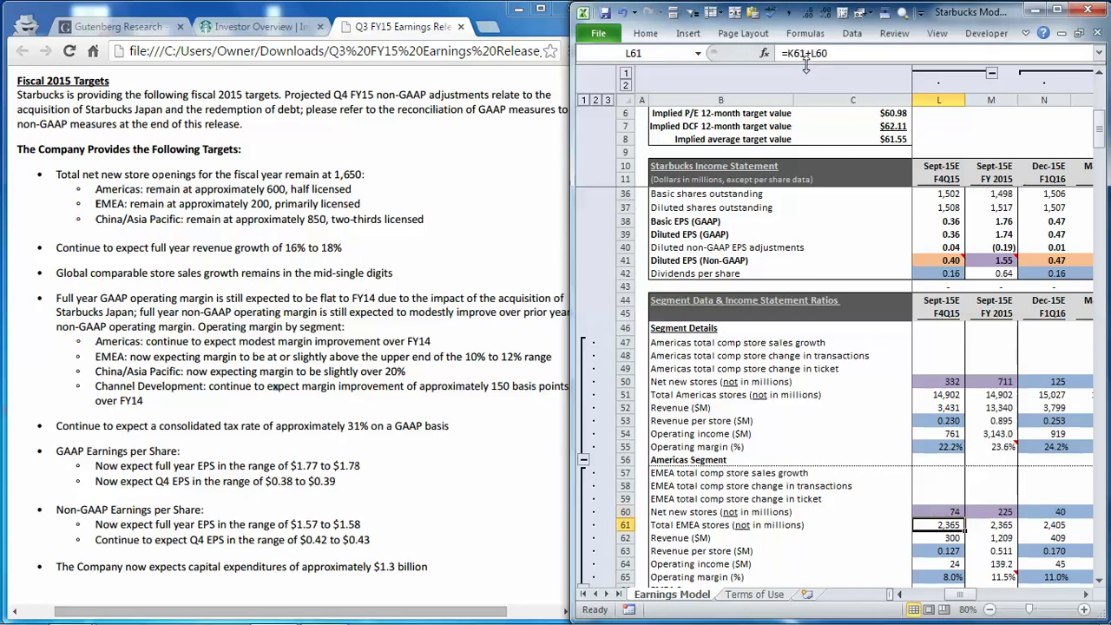
Raise the China/Asia Pacific F4Q15 net new stores to 1.5 times the base with the formula =235*1.5
{"action": "scroll", "coordinate": [932, 468], "scroll_direction": "down", "scroll_amount": 4}
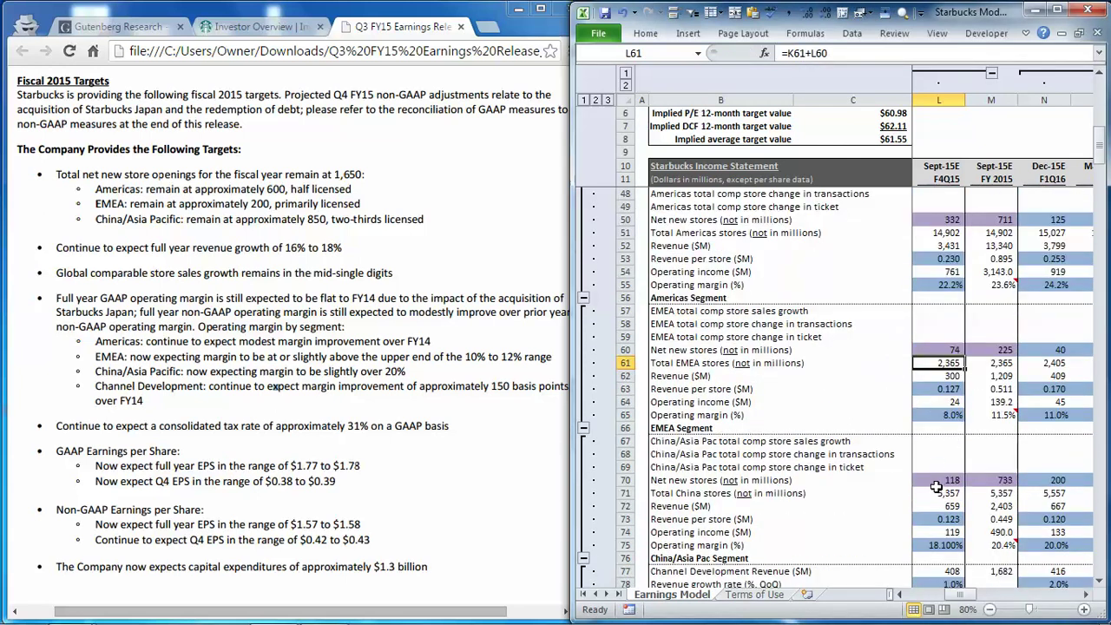
{"action": "left_click", "coordinate": [935, 482]}
{"action": "left_click", "coordinate": [806, 53]}
{"action": "key", "text": "BackSpace"}
{"action": "type", "text": "5*0.5"}
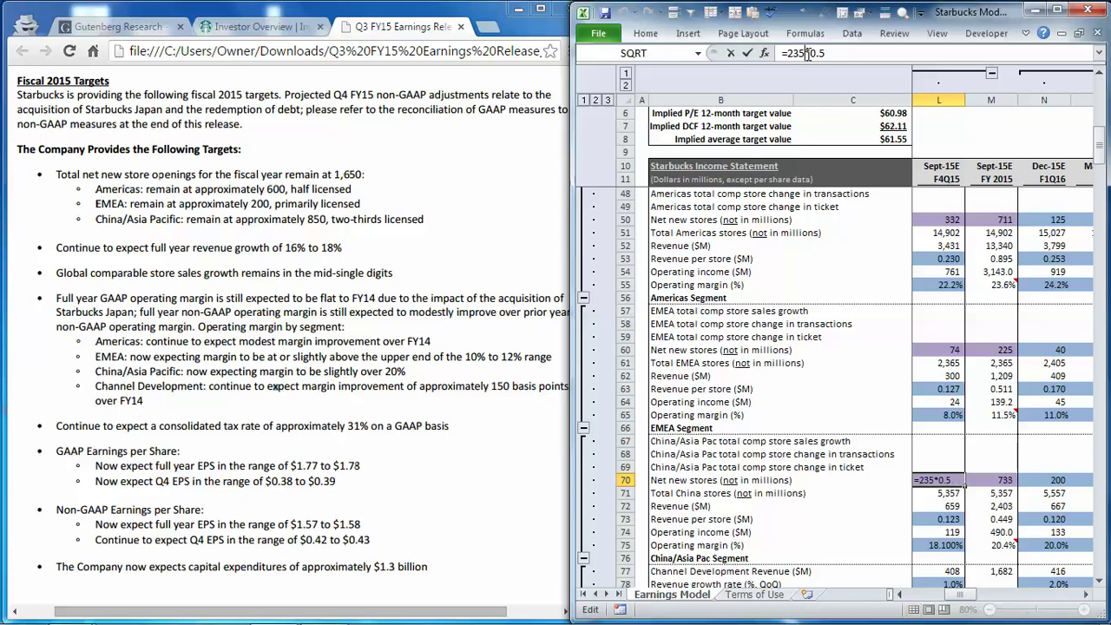
{"action": "key", "text": "Right"}
{"action": "key", "text": "Right"}
{"action": "key", "text": "BackSpace"}
{"action": "type", "text": "1"}
{"action": "key", "text": "Return"}
Change the Americas F4Q15 operating margin to two percentage points above its base with the formula =24.17%+2%
{"action": "left_click", "coordinate": [935, 282]}
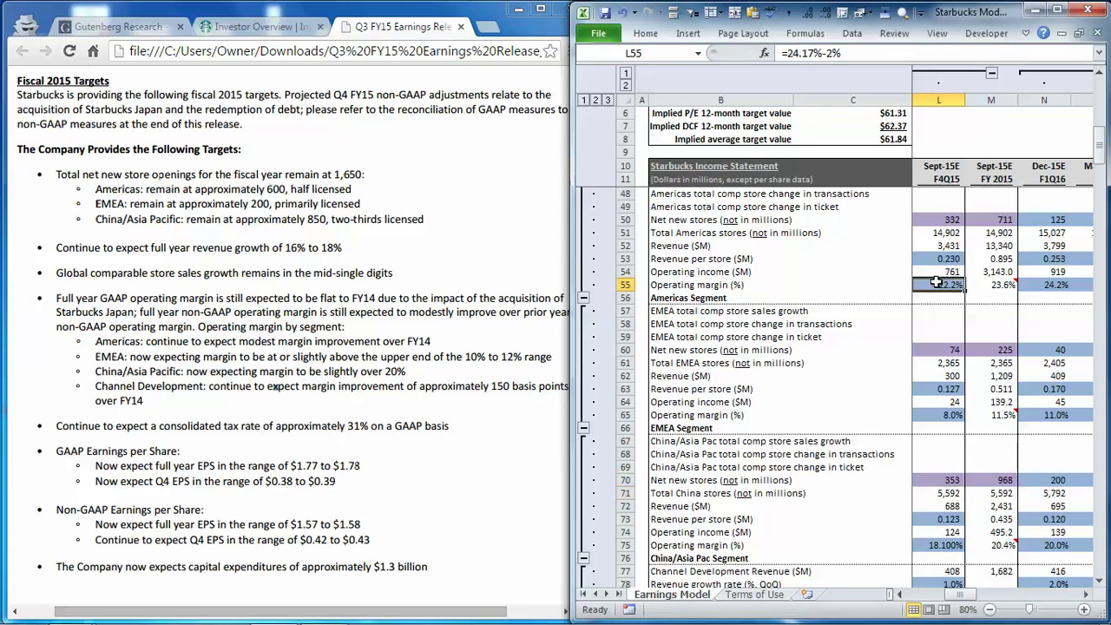
{"action": "left_click", "coordinate": [826, 54]}
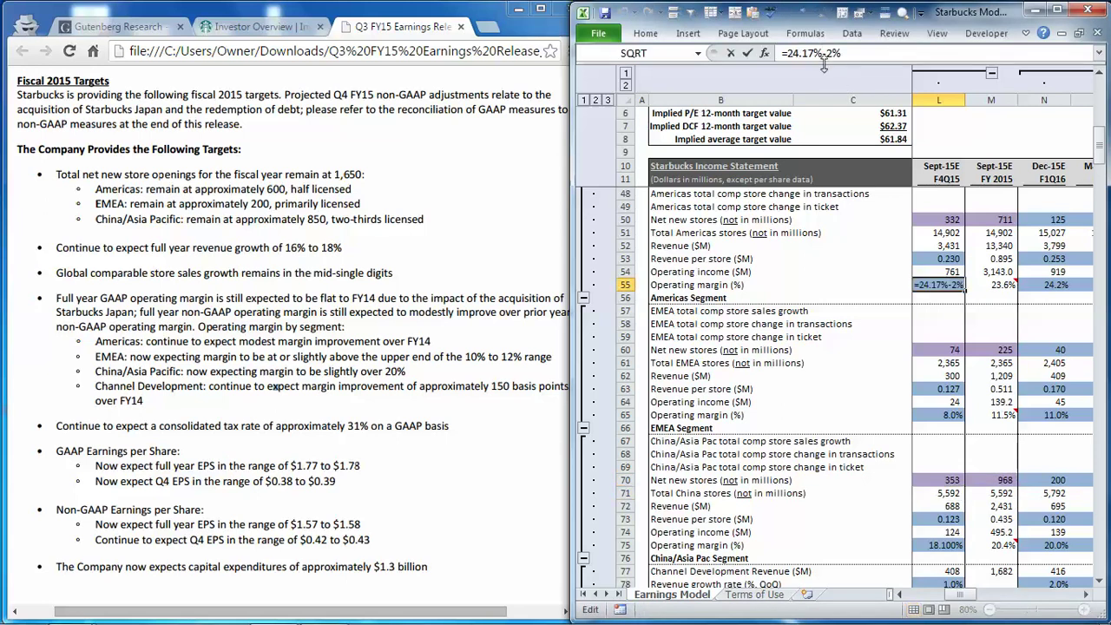
{"action": "type", "text": "+"}
{"action": "key", "text": "Return"}
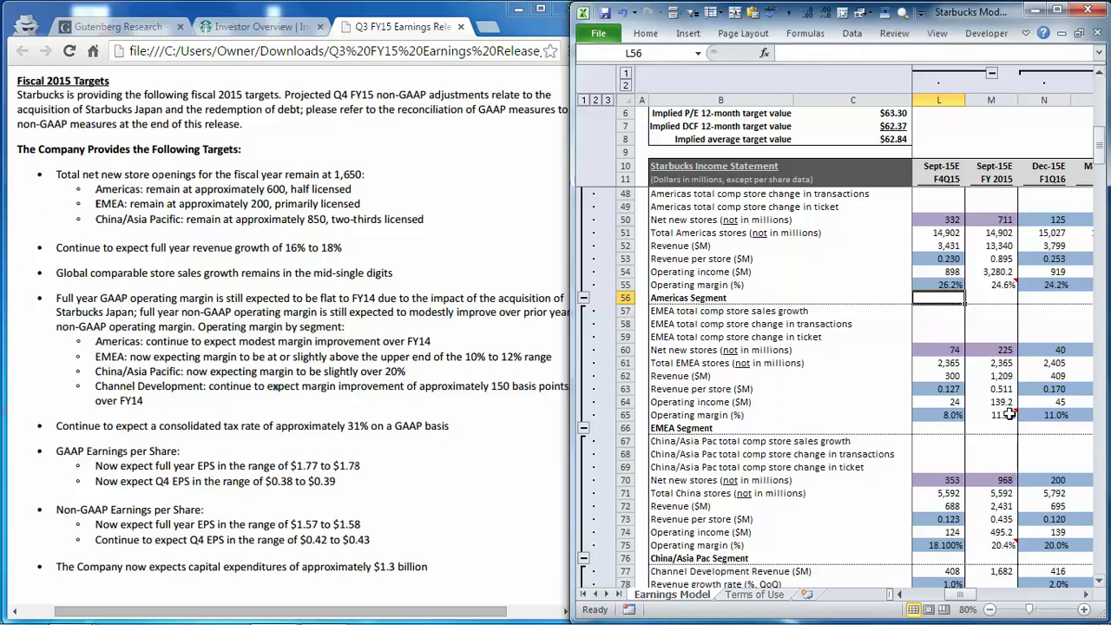
Change the EMEA F4Q15 operating margin to two percentage points above its base with the formula =10%+2%
{"action": "left_click", "coordinate": [947, 414]}
{"action": "left_click", "coordinate": [811, 55]}
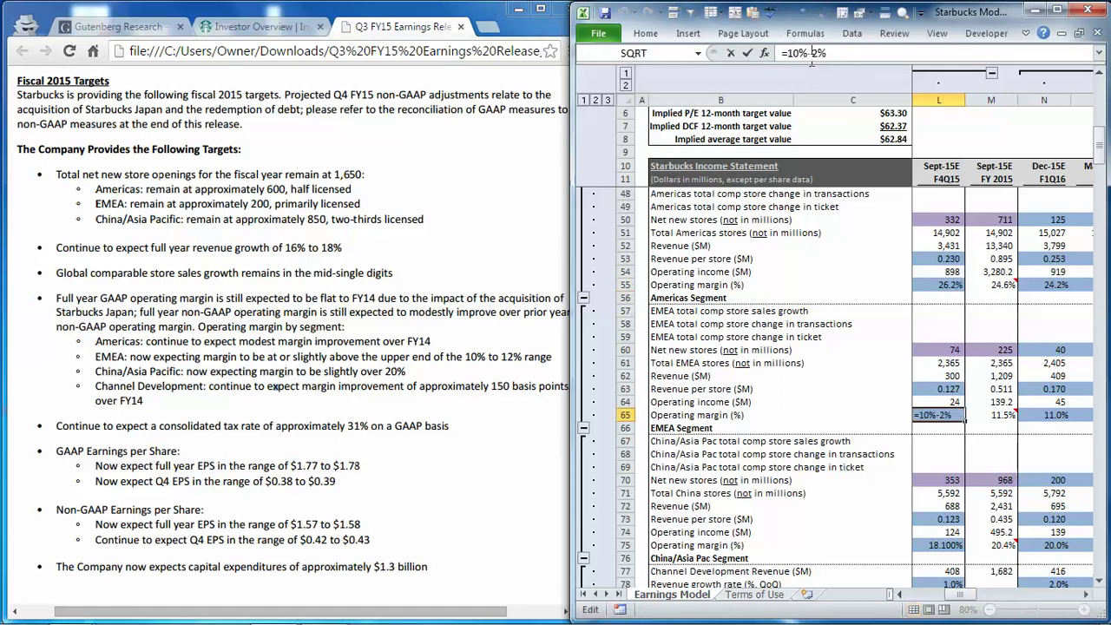
{"action": "key", "text": "BackSpace"}
{"action": "type", "text": "+"}
{"action": "key", "text": "Return"}
Change the China/Asia Pacific F4Q15 operating margin to two percentage points above its base with the formula =20.1%+2%
{"action": "left_click", "coordinate": [950, 540]}
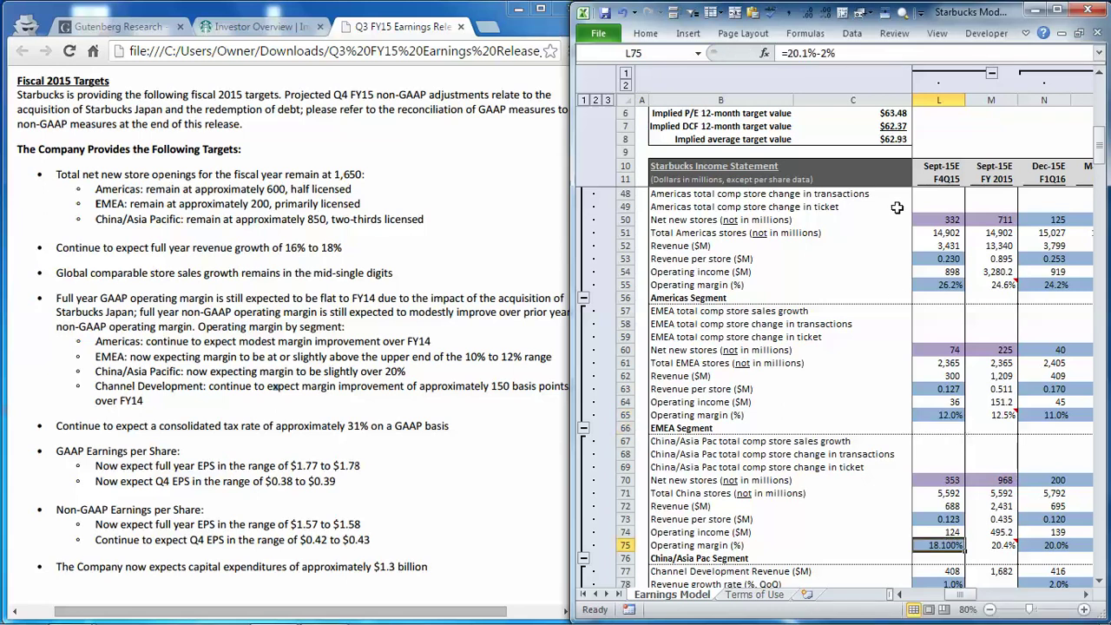
{"action": "left_click", "coordinate": [824, 54]}
{"action": "key", "text": "BackSpace"}
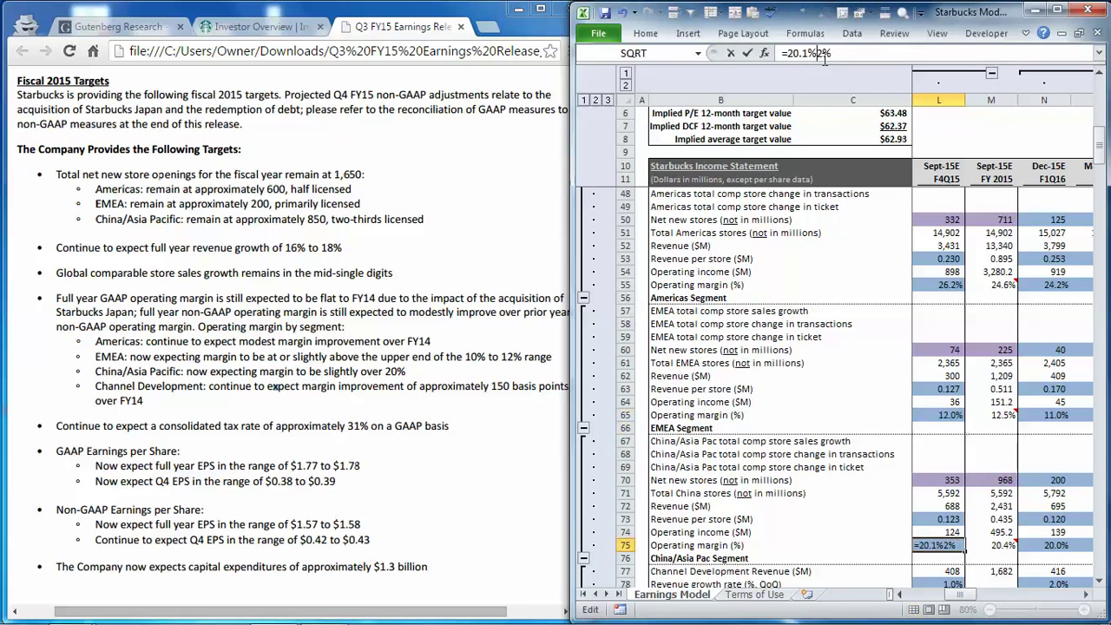
{"action": "type", "text": "+"}
{"action": "key", "text": "Return"}
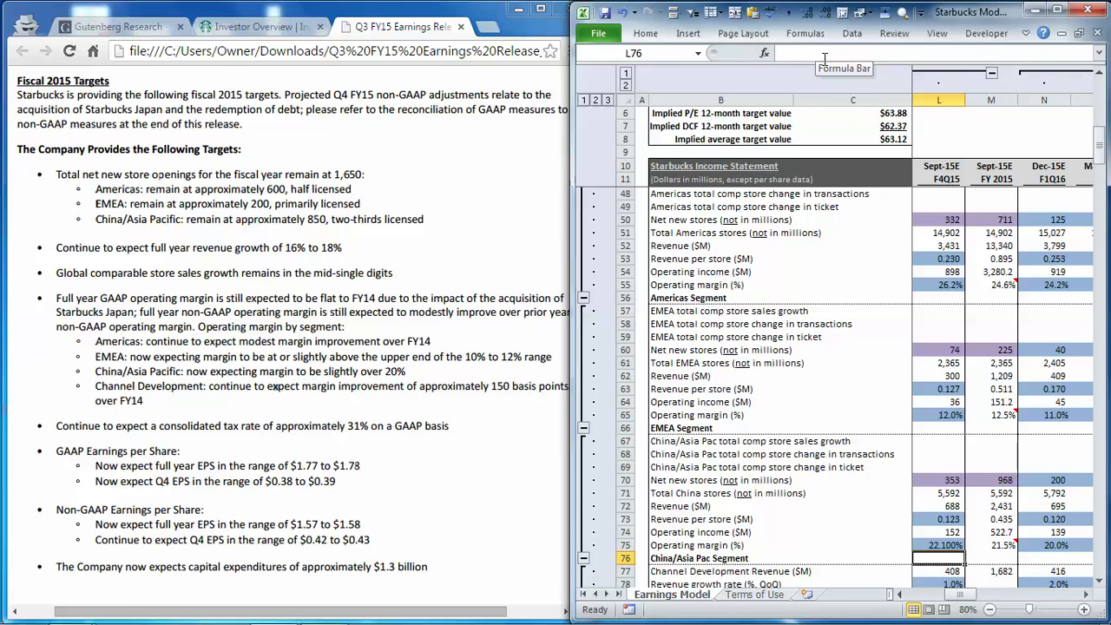
Check the F4Q15 non-GAAP diluted EPS and the implied average target value under the raised store and margin assumptions
{"action": "scroll", "coordinate": [932, 269], "scroll_direction": "up", "scroll_amount": 6}
{"action": "left_click", "coordinate": [931, 340]}
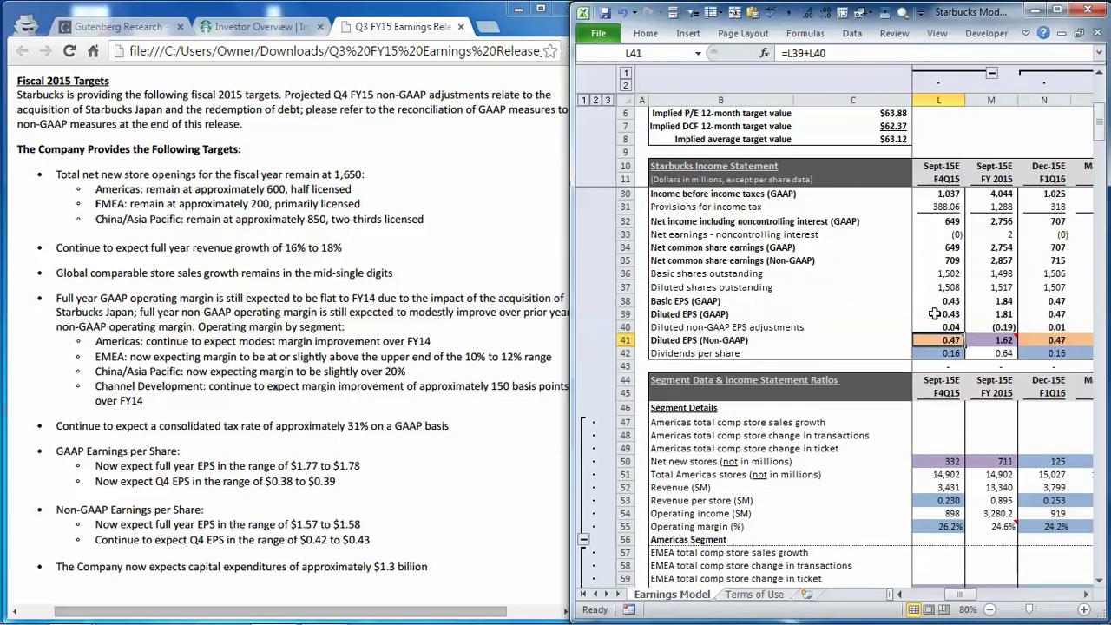
{"action": "left_click", "coordinate": [903, 139]}
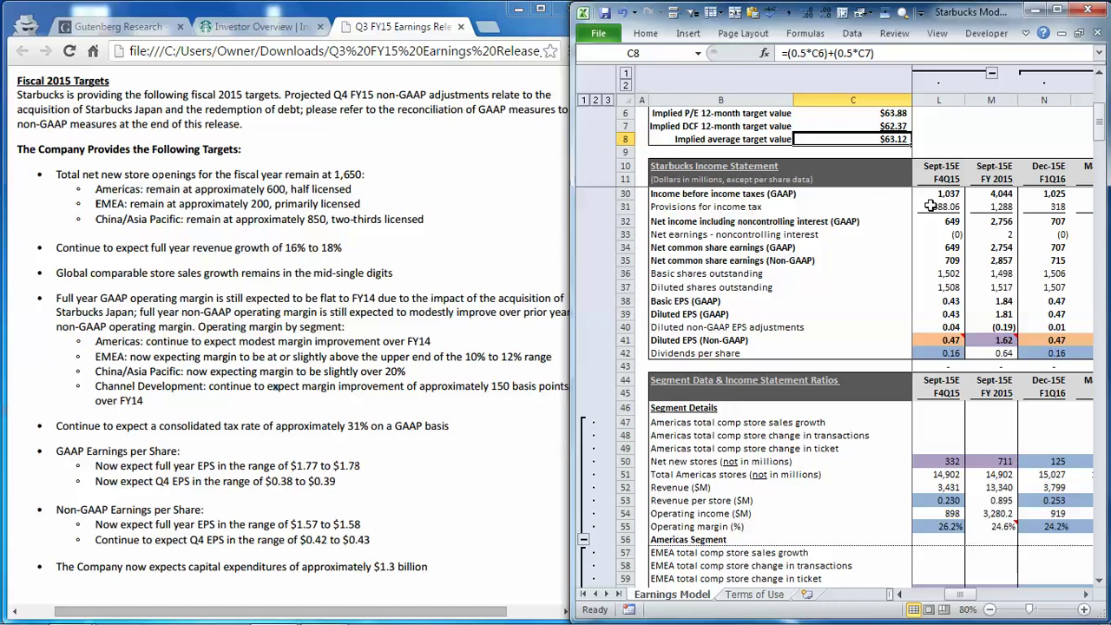
Switch to the Gutenberg Research website in the browser and show its FREE Models options
{"action": "left_click", "coordinate": [148, 27]}
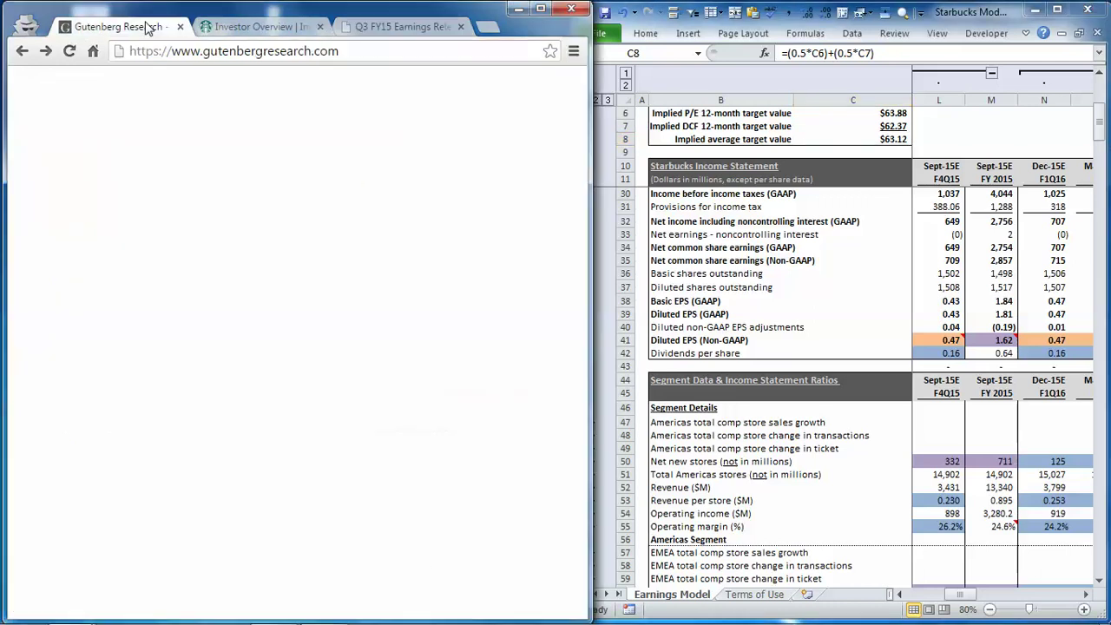
{"action": "mouse_move", "coordinate": [156, 194]}
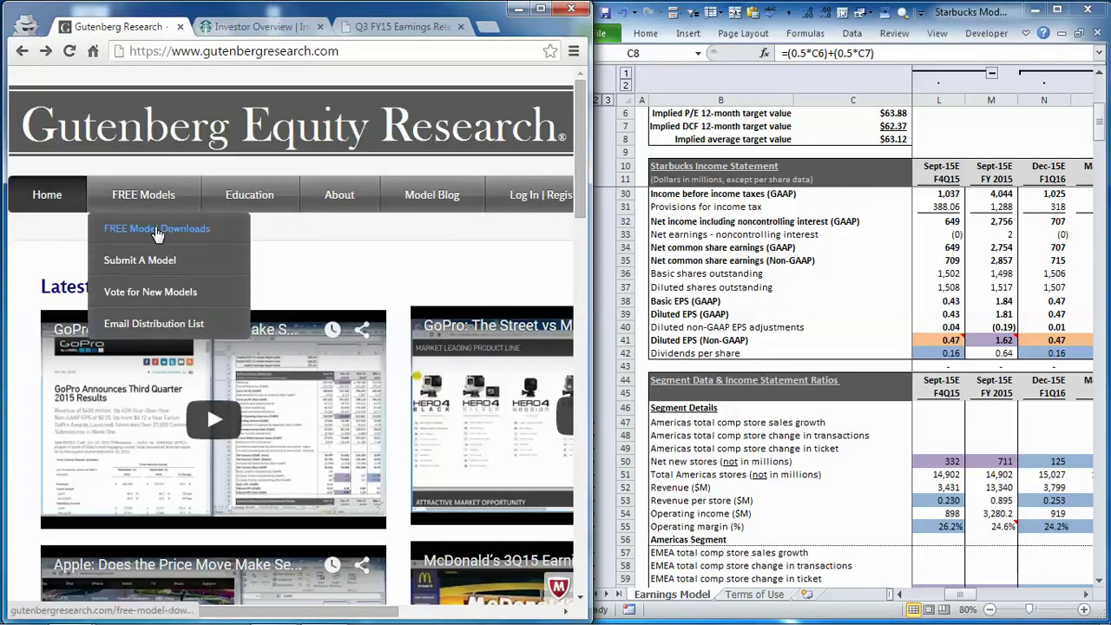